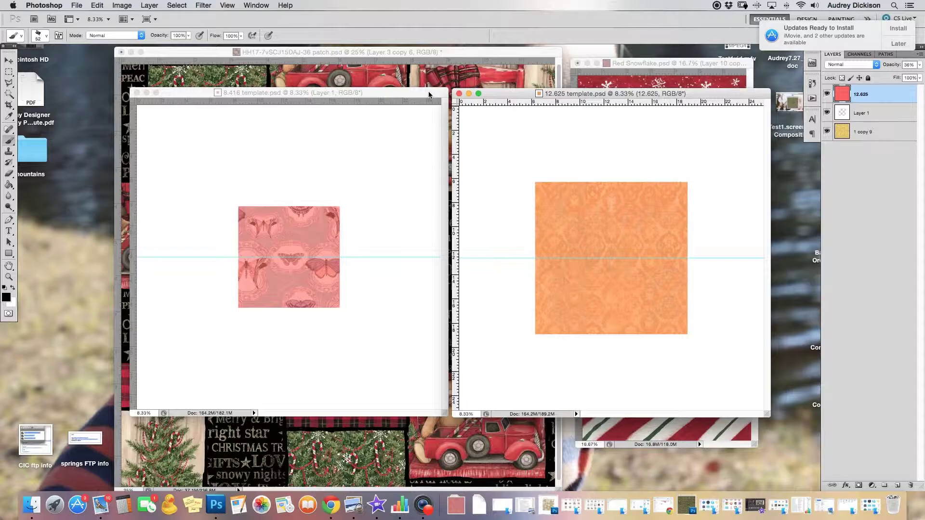
{"action": "left_click_drag", "start_coordinate": [425, 93], "coordinate": [428, 93]}
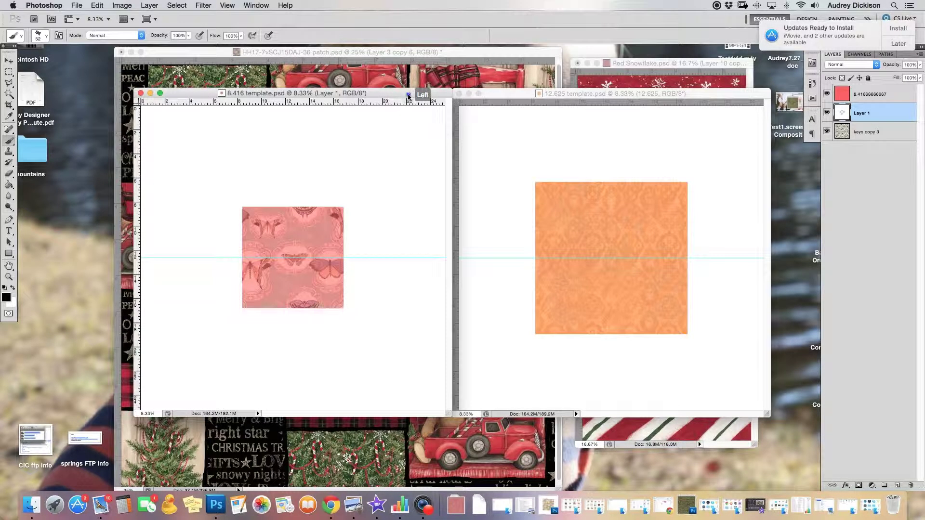
{"action": "left_click_drag", "start_coordinate": [409, 97], "coordinate": [408, 97]}
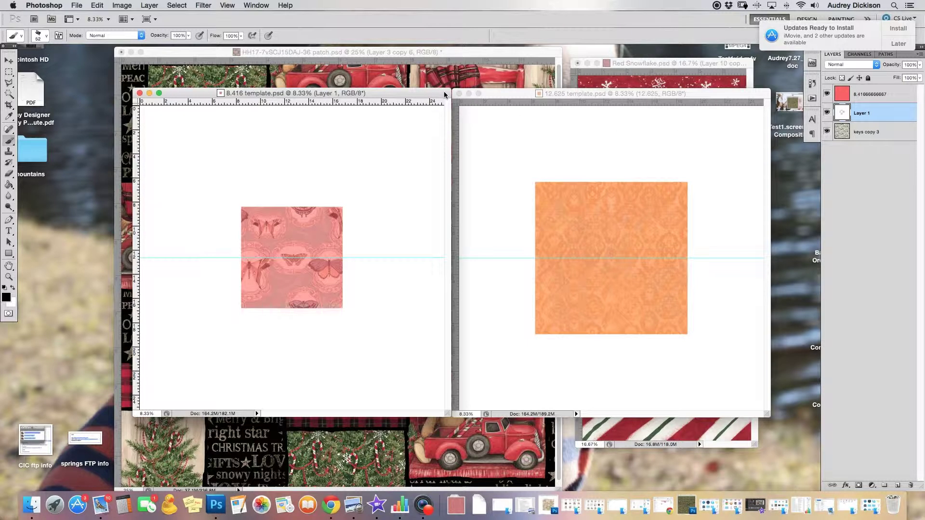
{"action": "left_click_drag", "start_coordinate": [444, 92], "coordinate": [485, 82]}
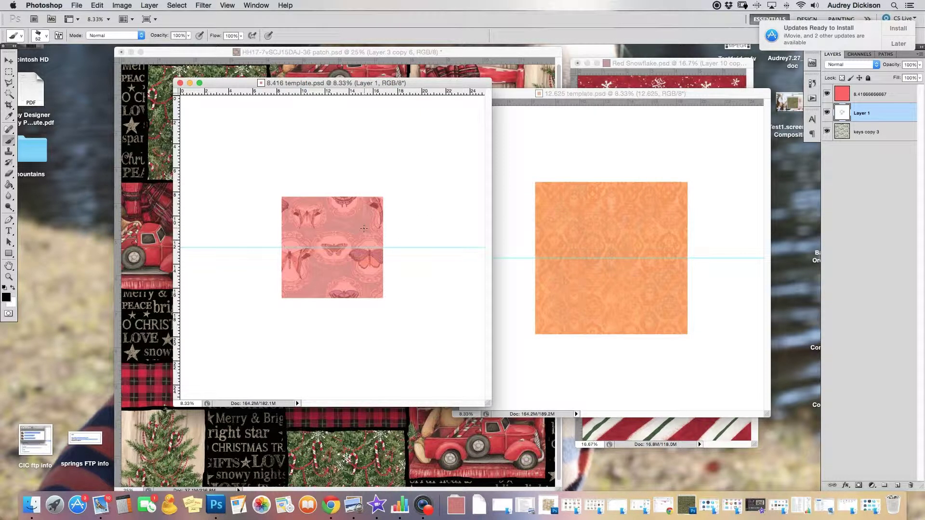
- Duplicate the 8.41666666667 square layer in the 8.416 template and hide Layer 1 to expose the butterfly pattern
{"action": "left_click_drag", "start_coordinate": [865, 94], "coordinate": [897, 485]}
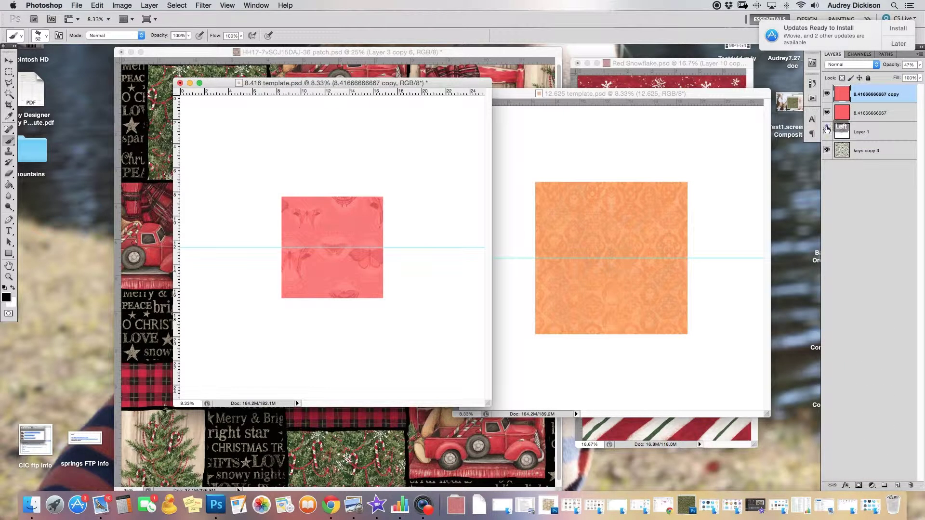
{"action": "left_click", "coordinate": [827, 129]}
{"action": "left_click", "coordinate": [8, 58]}
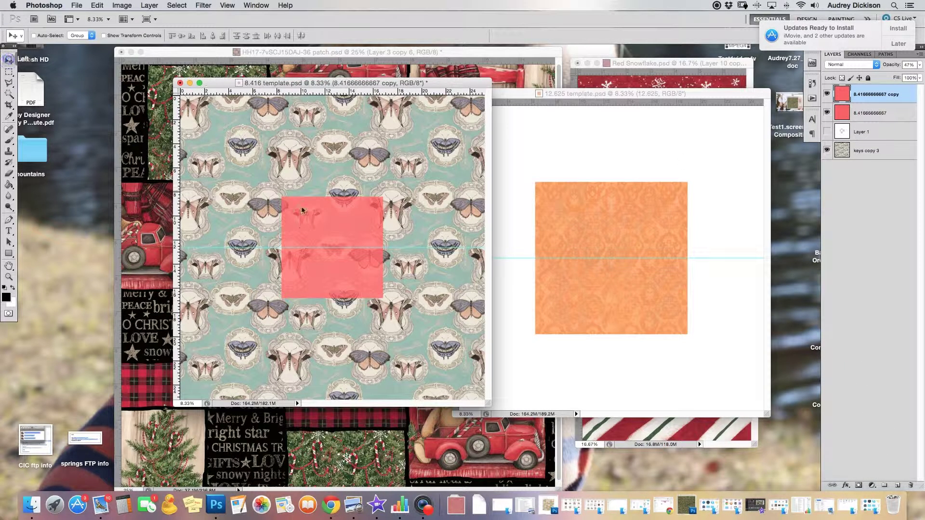
- Move the copied square directly below the original, beside it, and down by half its height to demonstrate straight and half-drop repeats
{"action": "left_click_drag", "start_coordinate": [341, 207], "coordinate": [340, 318]}
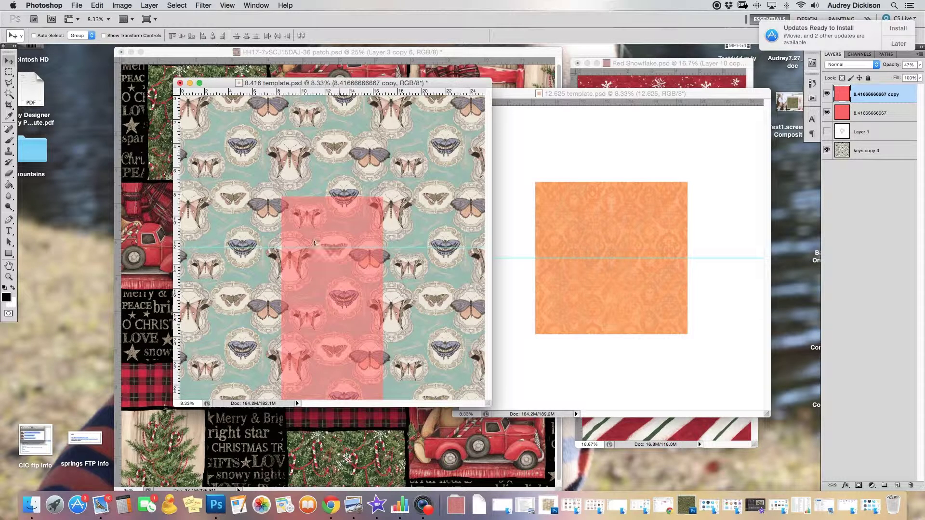
{"action": "left_click_drag", "start_coordinate": [333, 349], "coordinate": [416, 231]}
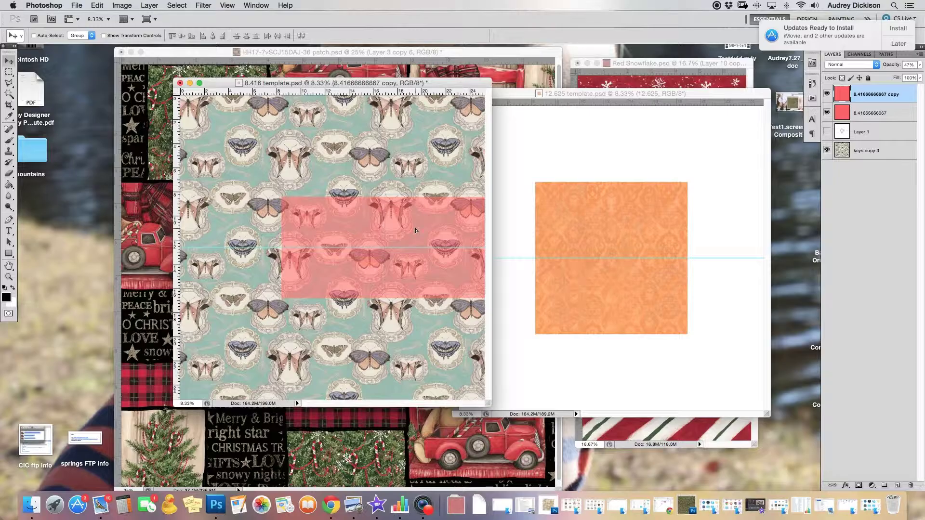
{"action": "left_click_drag", "start_coordinate": [417, 234], "coordinate": [417, 284]}
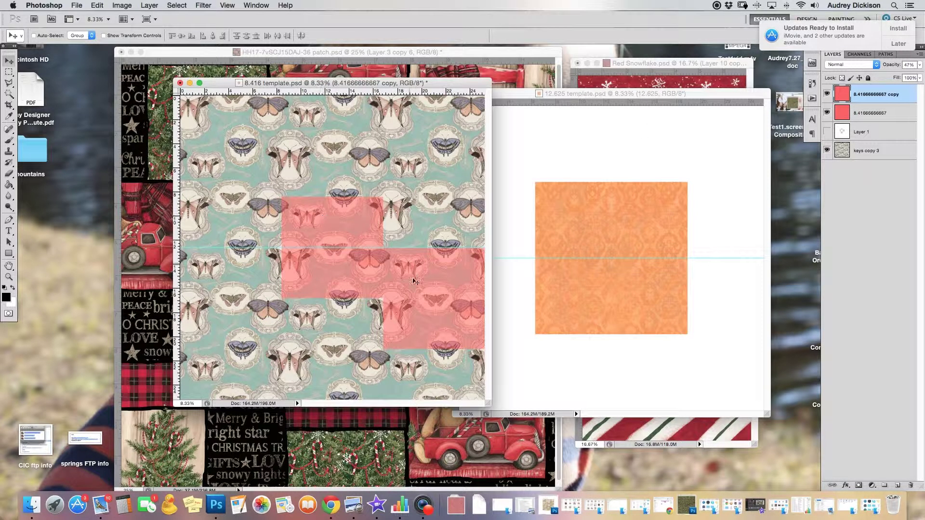
{"action": "mouse_move", "coordinate": [414, 265]}
{"action": "left_mouse_down"}
{"action": "mouse_move", "coordinate": [414, 367]}
{"action": "mouse_move", "coordinate": [418, 106]}
{"action": "mouse_move", "coordinate": [317, 223]}
{"action": "mouse_move", "coordinate": [314, 247]}
{"action": "mouse_move", "coordinate": [410, 267]}
{"action": "left_mouse_up"}
- Delete the copied square layer and show Layer 1 again in the 8.416 template
{"action": "left_click_drag", "start_coordinate": [889, 95], "coordinate": [912, 486]}
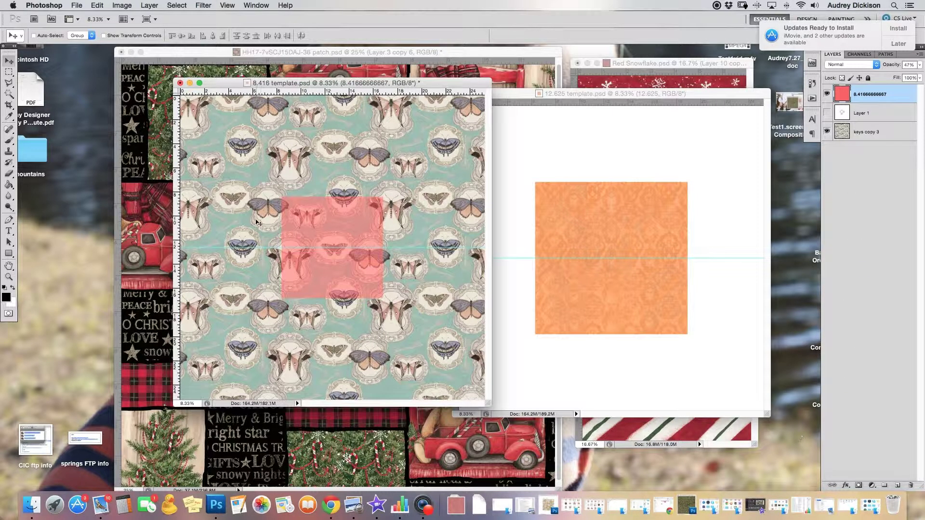
{"action": "left_click", "coordinate": [827, 112]}
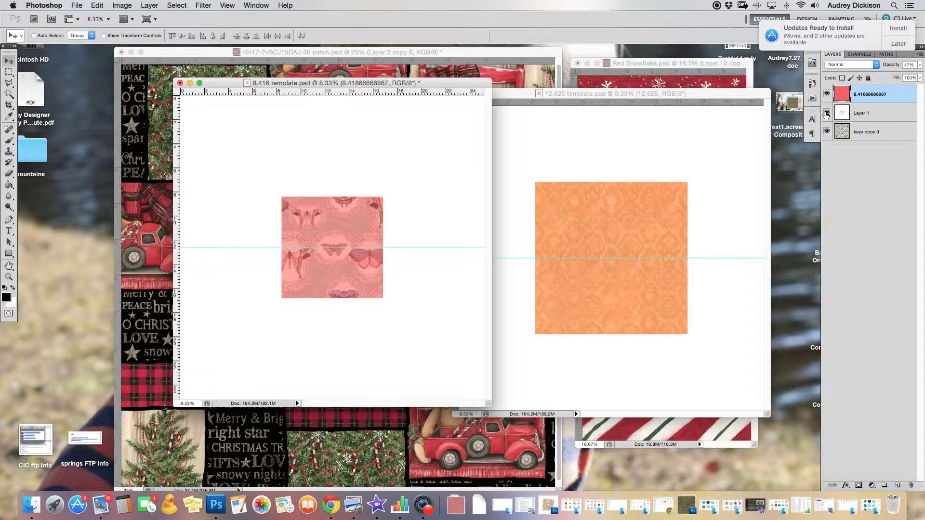
- Arrange the 8.416 and 12.625 template windows side by side
{"action": "left_click", "coordinate": [660, 93]}
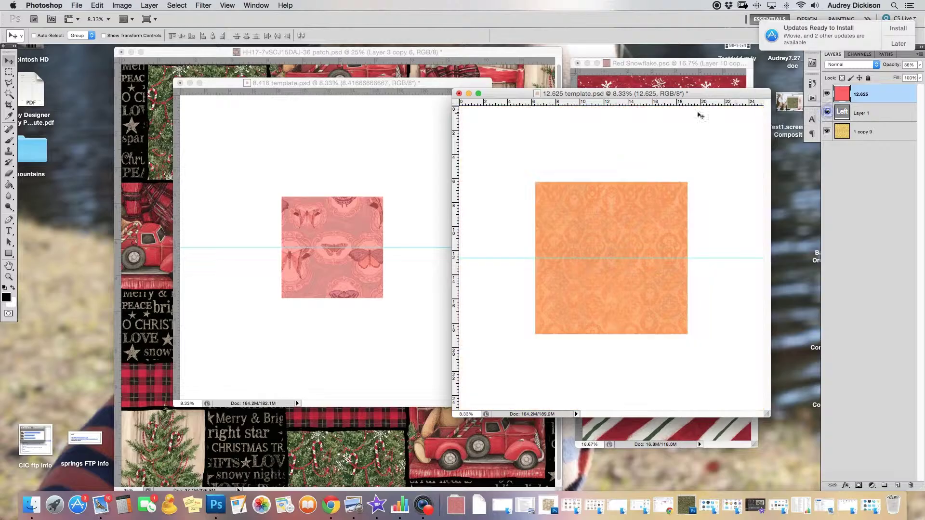
{"action": "left_click", "coordinate": [447, 92]}
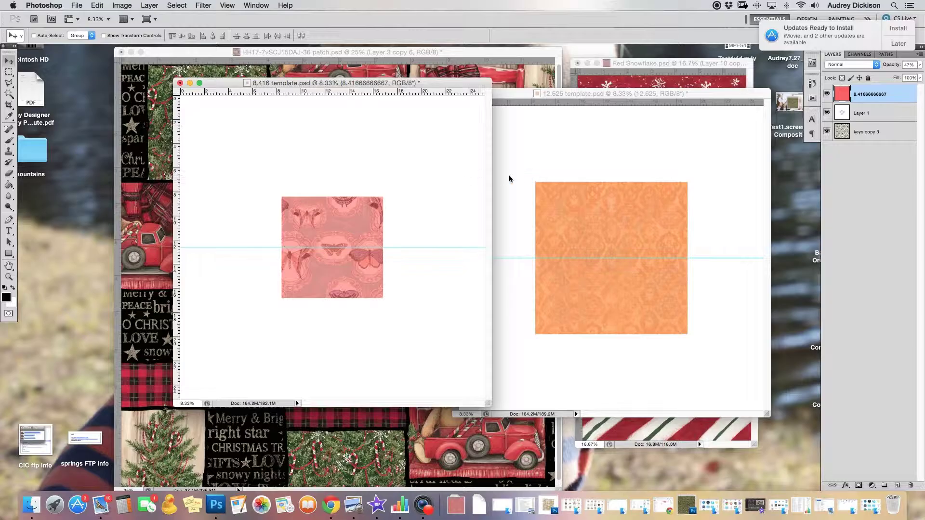
{"action": "left_click_drag", "start_coordinate": [472, 85], "coordinate": [433, 94]}
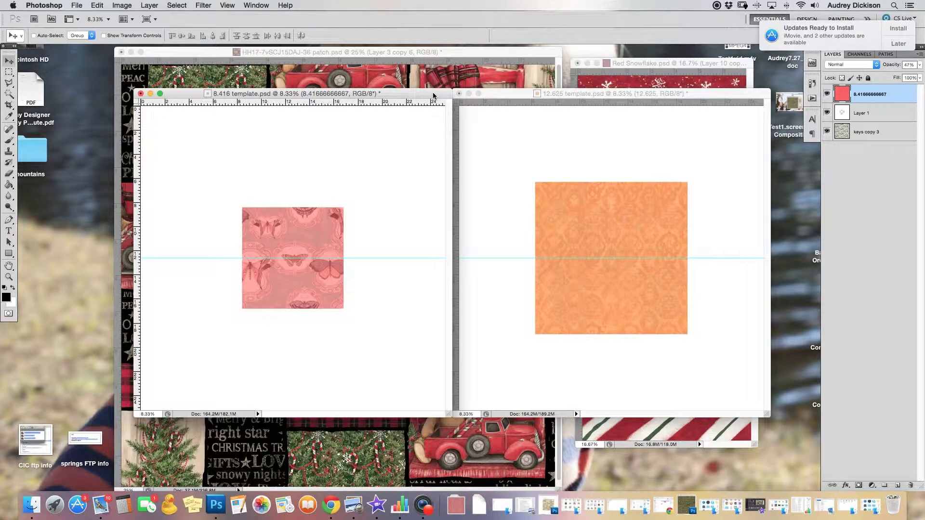
{"action": "left_click_drag", "start_coordinate": [434, 95], "coordinate": [427, 94]}
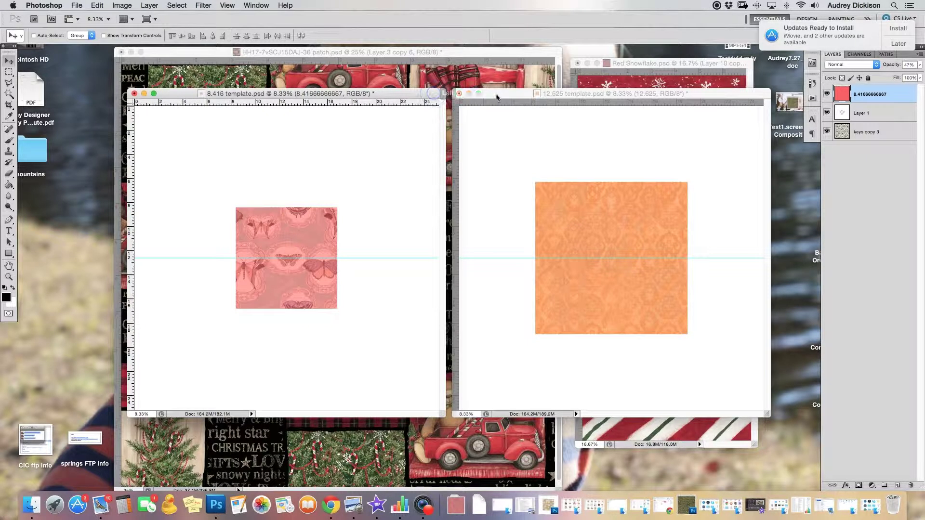
{"action": "left_click", "coordinate": [499, 96]}
{"action": "mouse_move", "coordinate": [499, 96]}
{"action": "left_mouse_down"}
{"action": "mouse_move", "coordinate": [507, 98]}
{"action": "mouse_move", "coordinate": [497, 100]}
{"action": "left_mouse_up"}
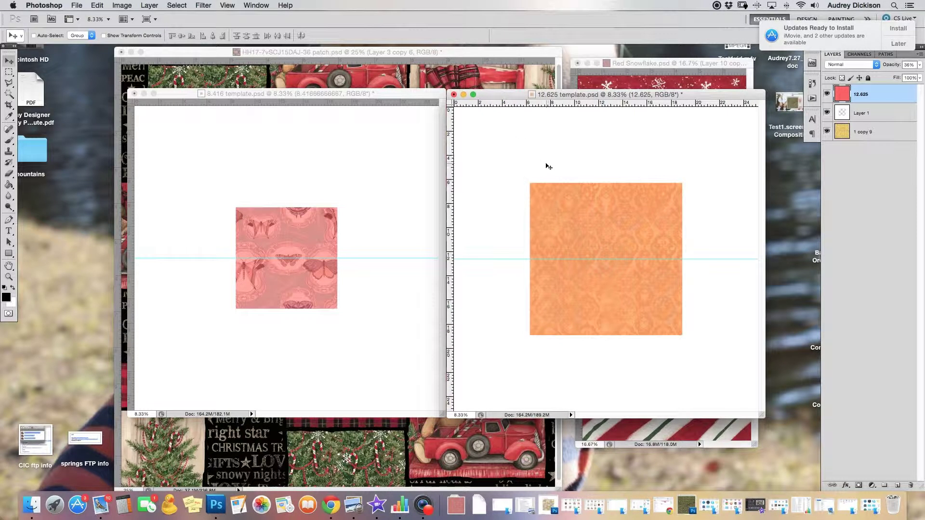
- Bring the HH17-7vSCJ15DAJ-36 patch document forward, hide Layer 7 and show the teal repeat square on Layer 8
{"action": "left_click", "coordinate": [473, 51]}
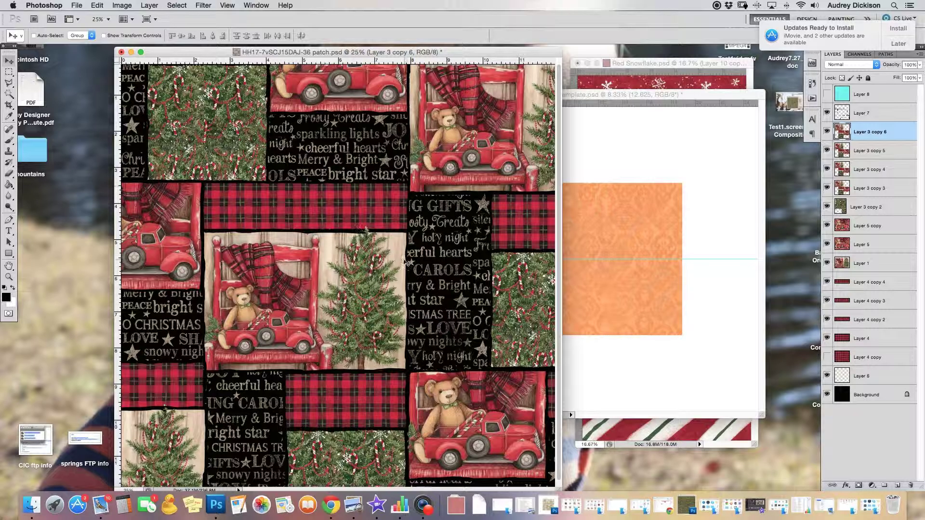
{"action": "left_click", "coordinate": [827, 114]}
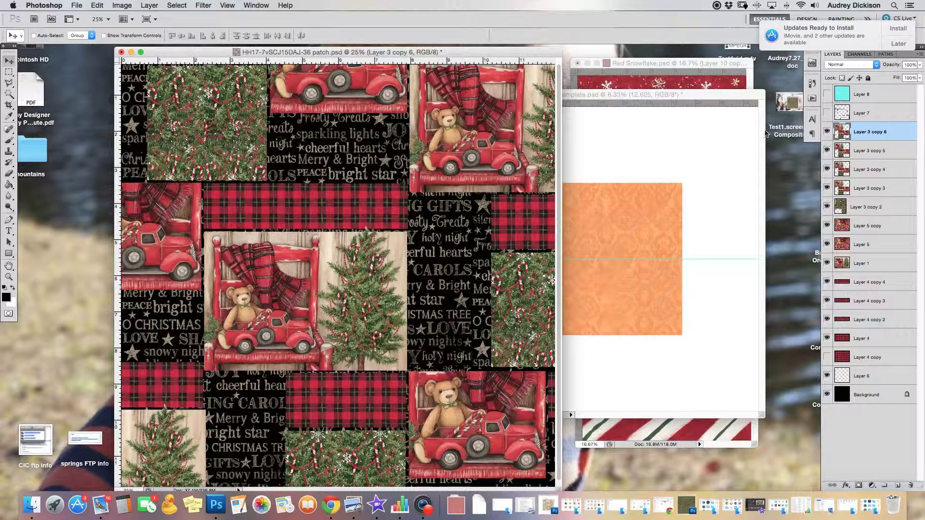
{"action": "left_click", "coordinate": [827, 94]}
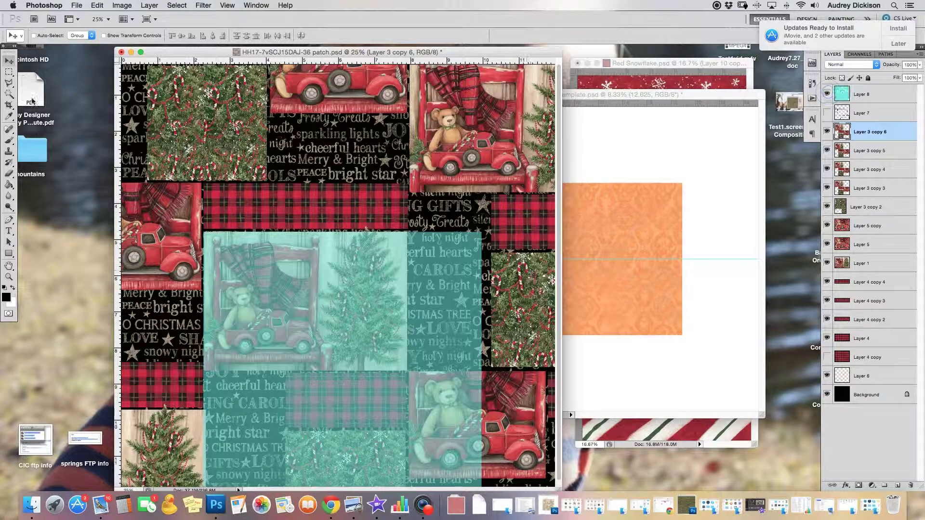
{"action": "left_click_drag", "start_coordinate": [262, 301], "coordinate": [264, 288]}
{"action": "left_click", "coordinate": [96, 6]}
{"action": "left_click", "coordinate": [110, 16]}
- Move the teal square on Layer 8 straight up over the plaid strip above the bench and tree panel
{"action": "left_click", "coordinate": [864, 94]}
{"action": "left_click", "coordinate": [378, 290]}
{"action": "left_click_drag", "start_coordinate": [379, 289], "coordinate": [378, 232]}
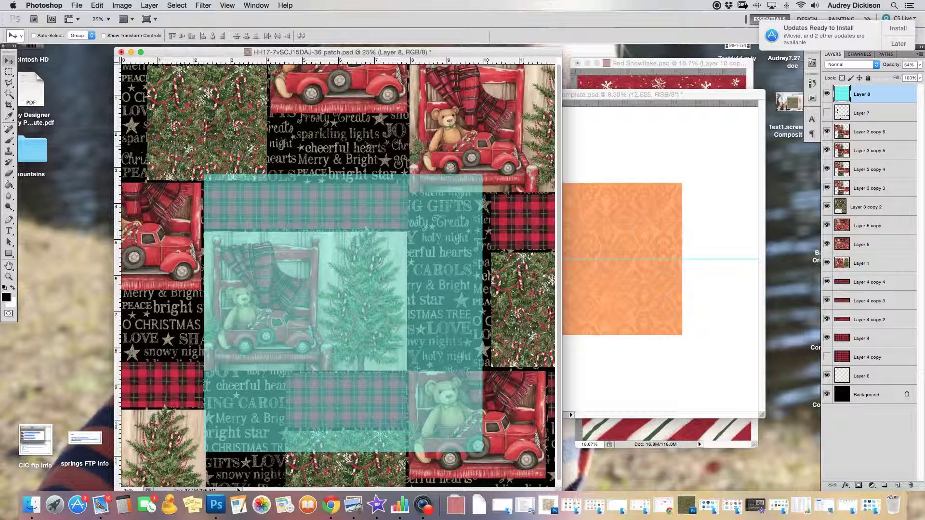
- Define a pattern named HH17-7vSCJ15DAJ-36 patch.psd and move the teal square higher and slightly left over the patchwork
{"action": "left_click", "coordinate": [99, 5]}
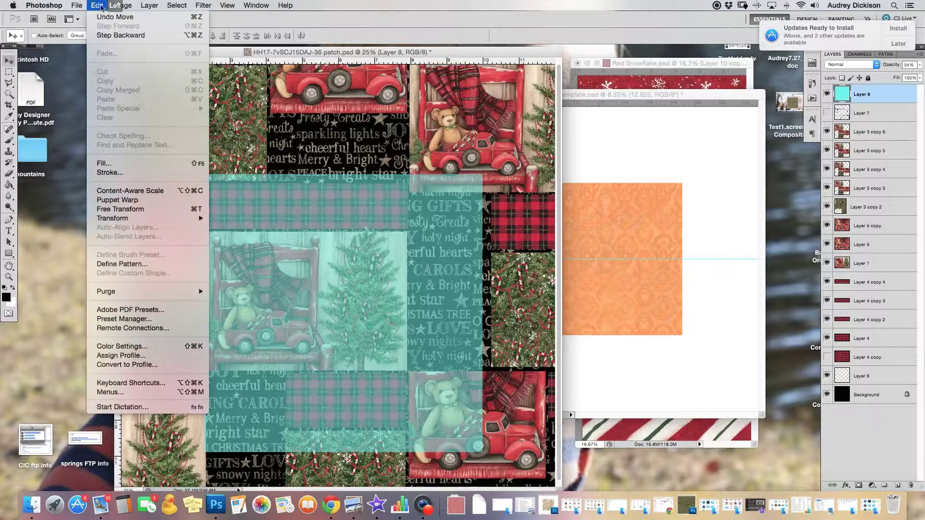
{"action": "left_click", "coordinate": [131, 264]}
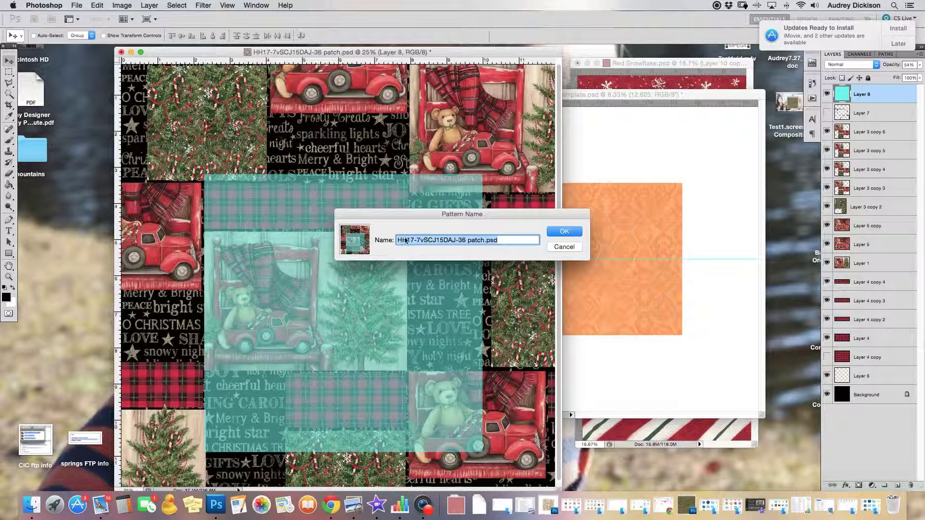
{"action": "left_click", "coordinate": [559, 232]}
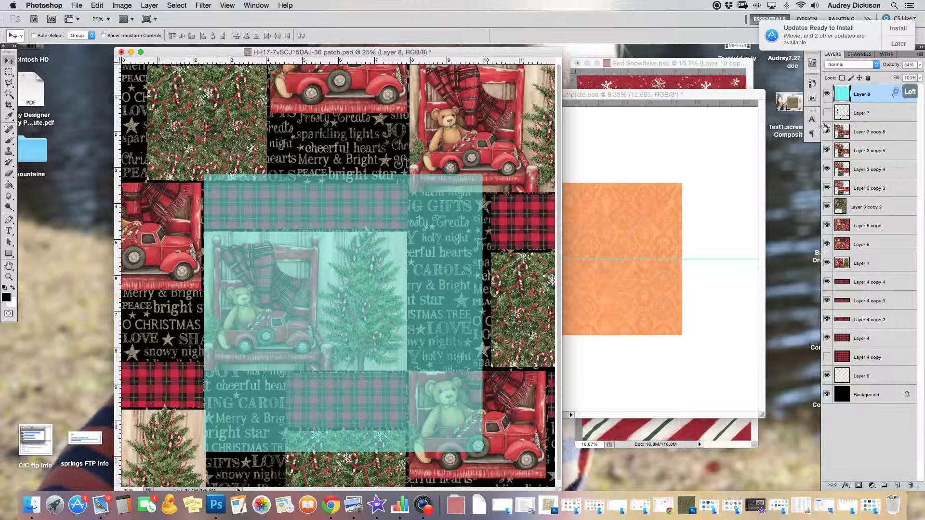
{"action": "left_click_drag", "start_coordinate": [300, 251], "coordinate": [290, 211]}
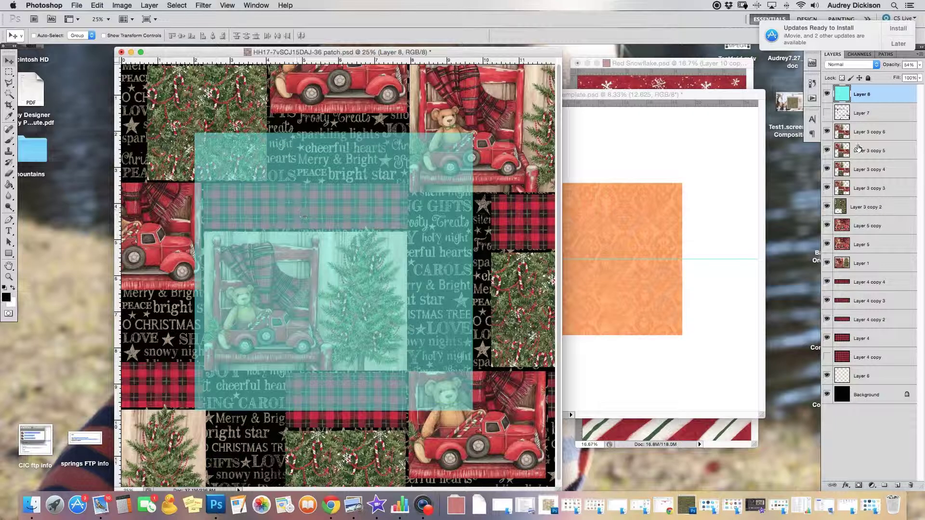
- Duplicate the 12.625 layer in the 12.625 template, shift the copy diagonally down and right, and start Free Transform on it
{"action": "left_click", "coordinate": [685, 139]}
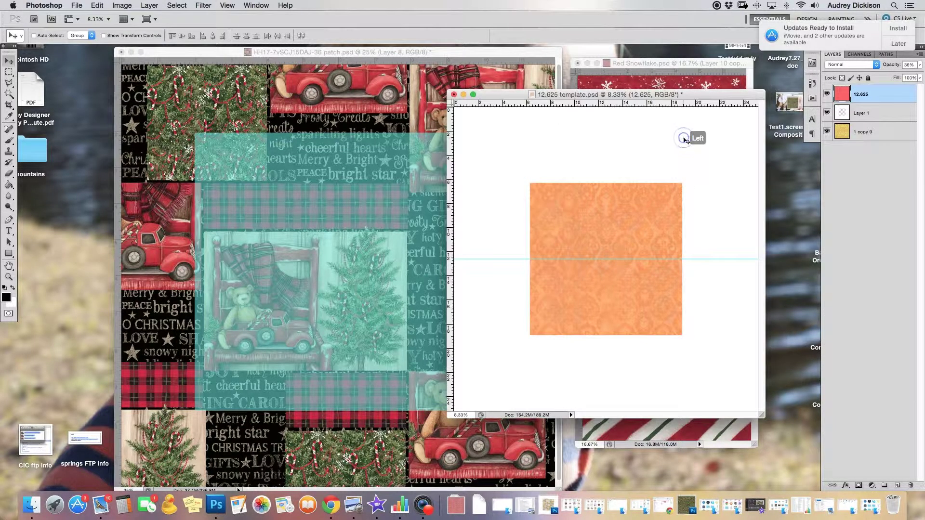
{"action": "left_click_drag", "start_coordinate": [865, 96], "coordinate": [897, 487]}
{"action": "left_click_drag", "start_coordinate": [553, 202], "coordinate": [587, 241]}
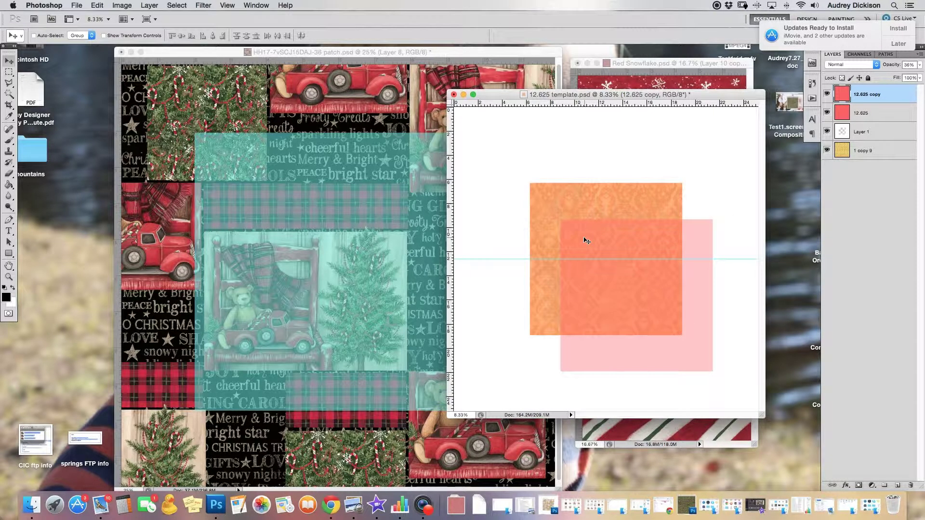
{"action": "key", "text": "super+t"}
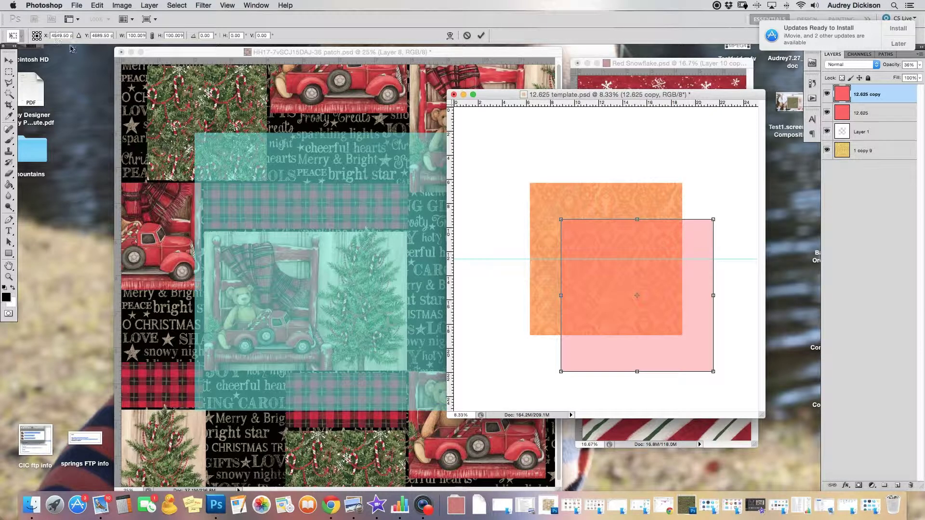
- Move the patch window aside to view the 8.416 template, and bring the patch window back in front
{"action": "left_click_drag", "start_coordinate": [399, 53], "coordinate": [237, 207]}
{"action": "left_click", "coordinate": [345, 97]}
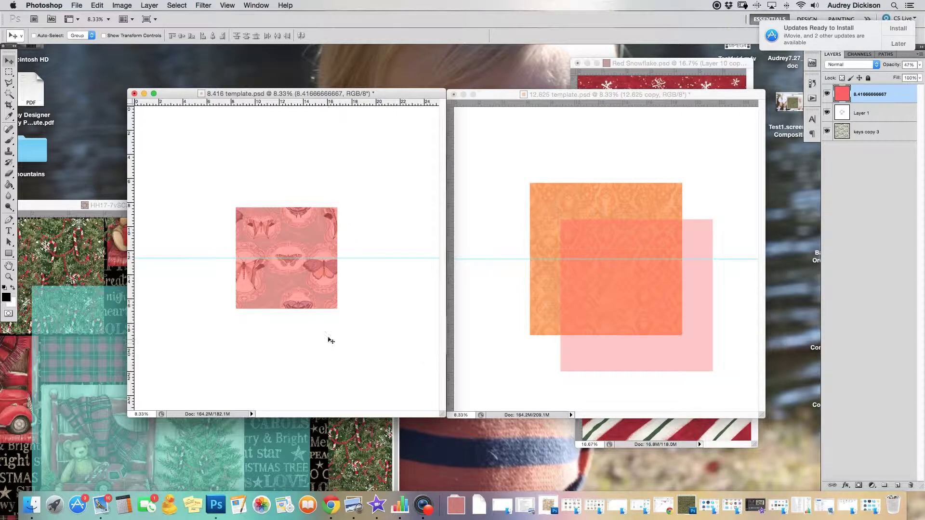
{"action": "left_click_drag", "start_coordinate": [96, 214], "coordinate": [265, 55]}
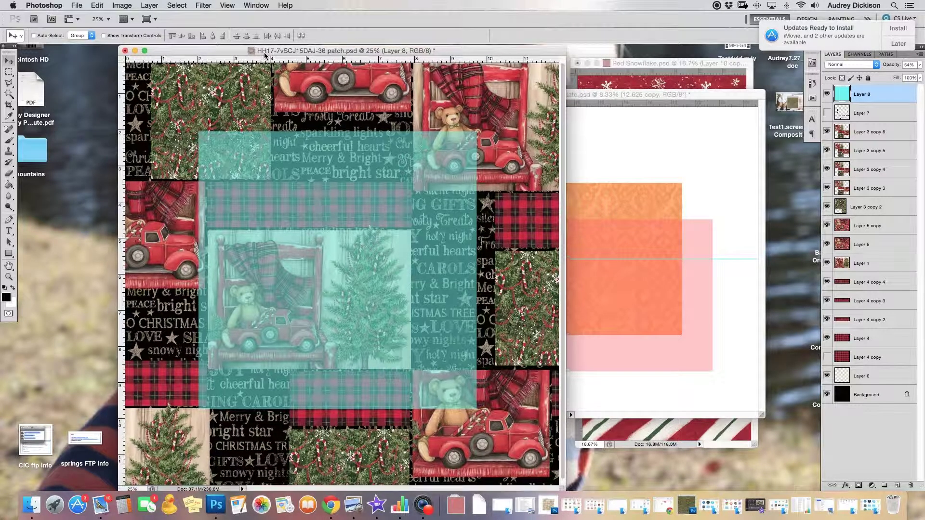
- Apply the Offset filter to Layer 8 with 0 pixels horizontal, 0 pixels vertical and Wrap Around
{"action": "left_click", "coordinate": [202, 6]}
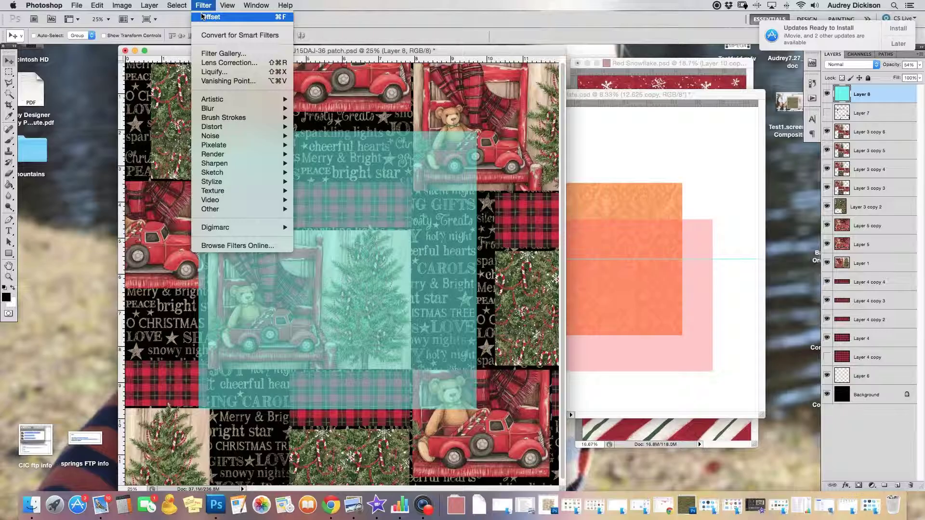
{"action": "mouse_move", "coordinate": [211, 212]}
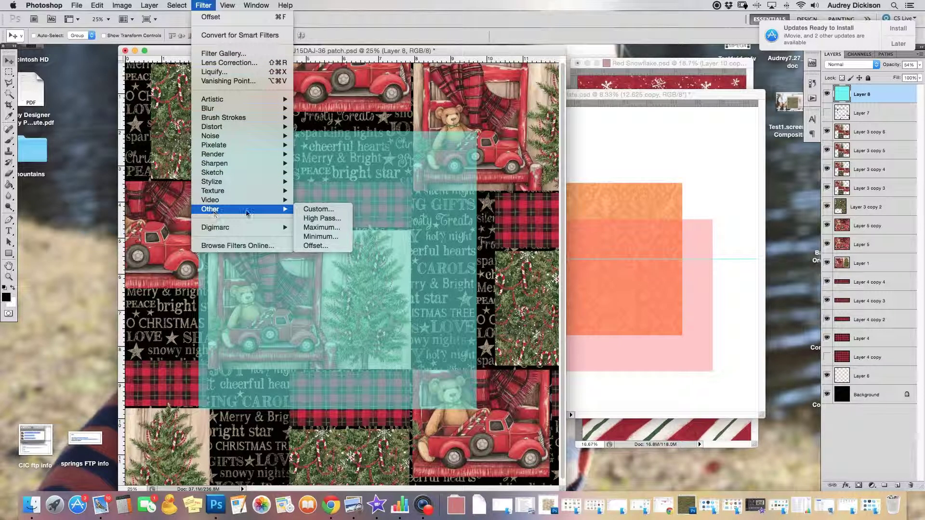
{"action": "left_click", "coordinate": [313, 246]}
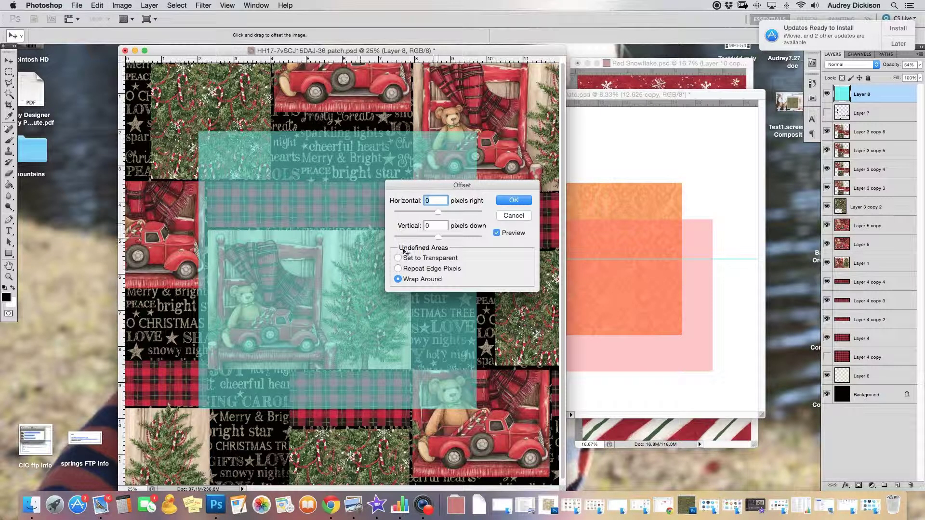
{"action": "left_click", "coordinate": [514, 200]}
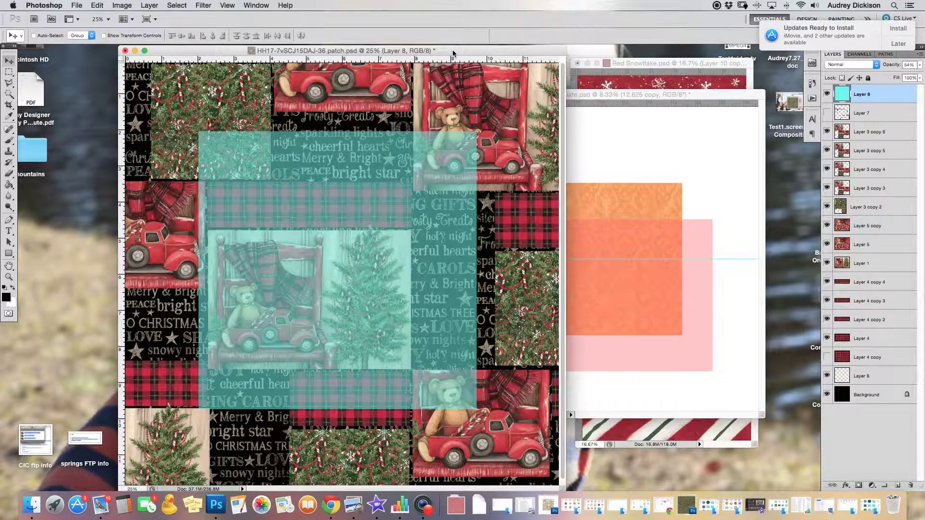
- Fit the whole patchwork in an enlarged window at 16.7% zoom and show Layer 7
{"action": "left_click_drag", "start_coordinate": [453, 53], "coordinate": [485, 52]}
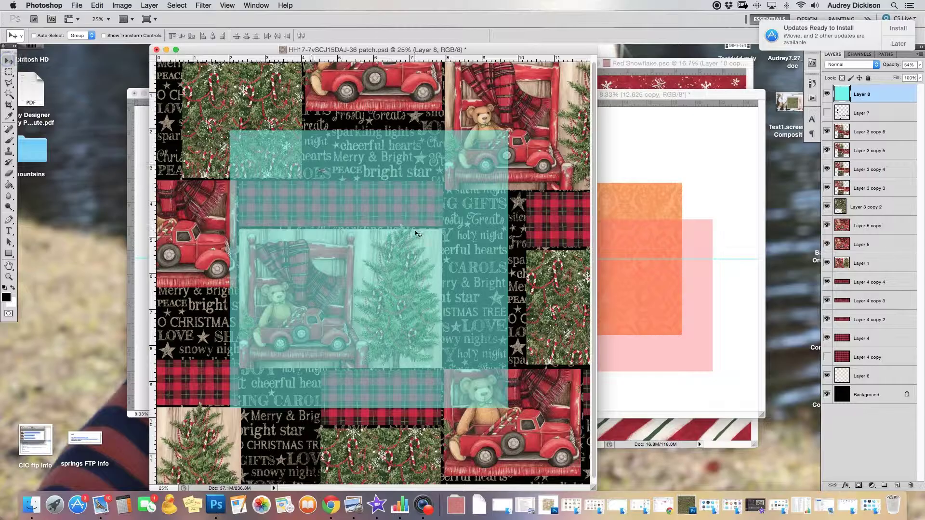
{"action": "key", "text": "super+minus"}
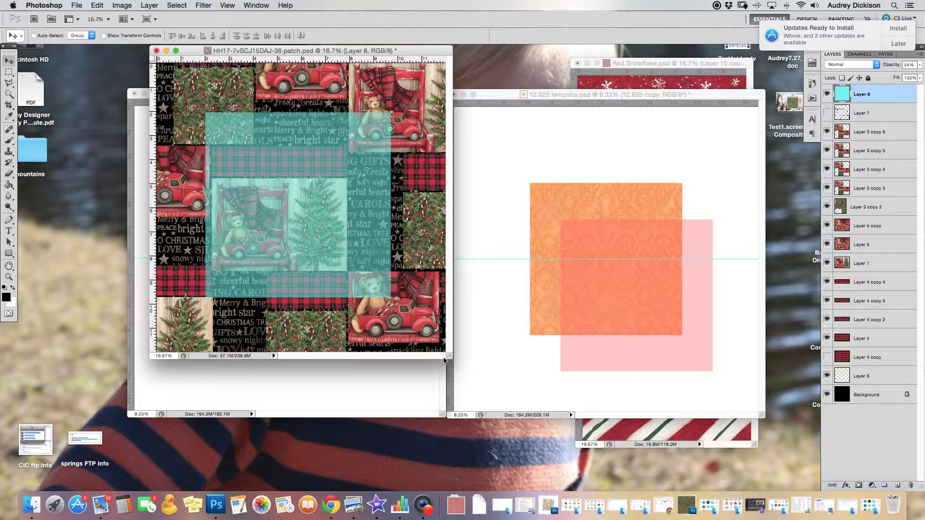
{"action": "left_click_drag", "start_coordinate": [443, 361], "coordinate": [488, 379]}
{"action": "left_click", "coordinate": [826, 116]}
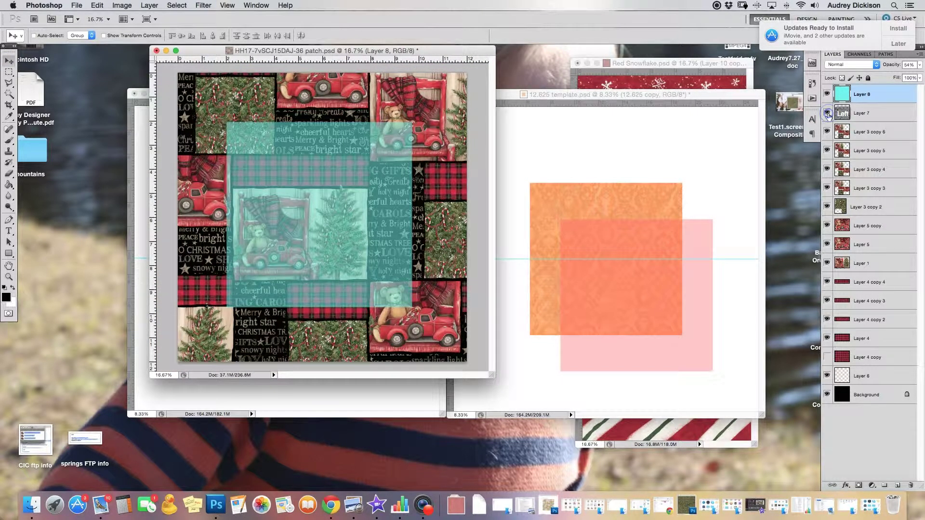
- Move the translucent Layer 8 square down so its corner meets the corner of the central bear-and-tree patch
{"action": "left_click_drag", "start_coordinate": [306, 183], "coordinate": [310, 248]}
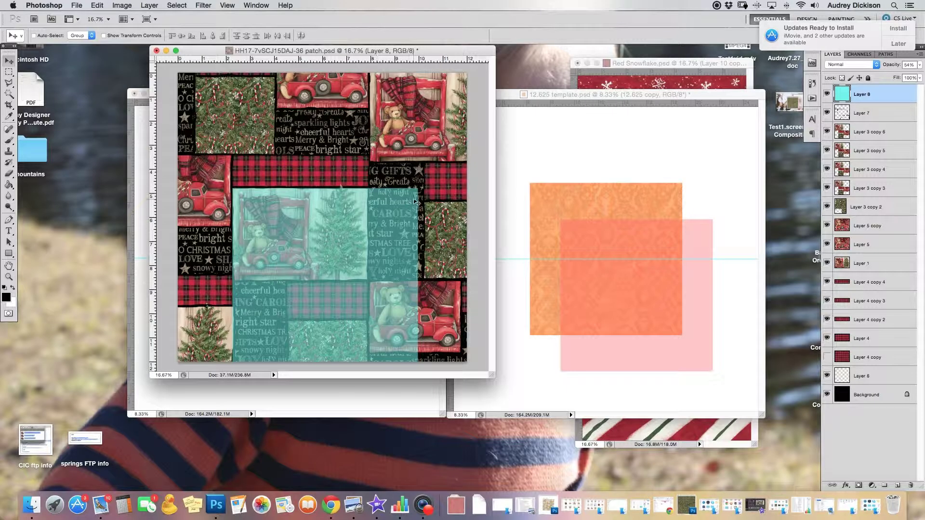
- Bring the Red Snowflake and PeppermintSq swatches to the front and place them near the patchwork
{"action": "left_click", "coordinate": [646, 64]}
{"action": "left_click", "coordinate": [638, 64]}
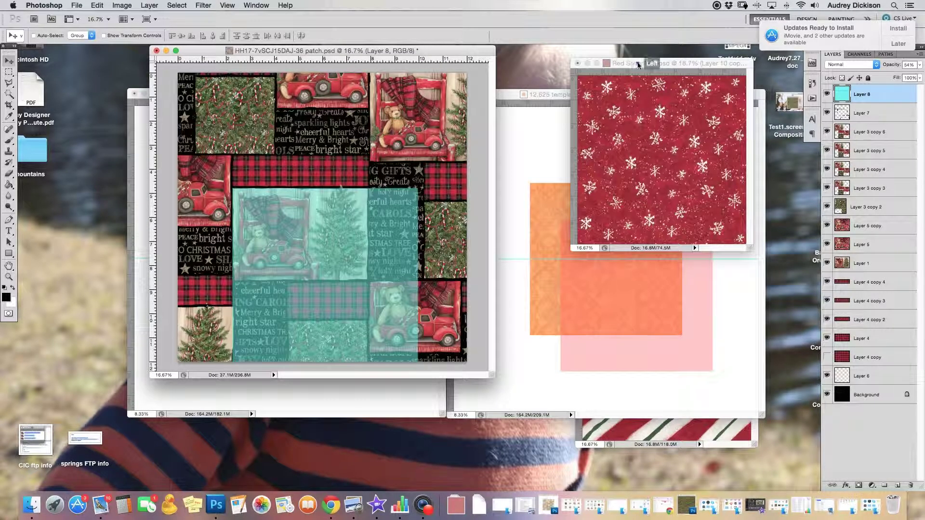
{"action": "left_click_drag", "start_coordinate": [675, 64], "coordinate": [704, 50]}
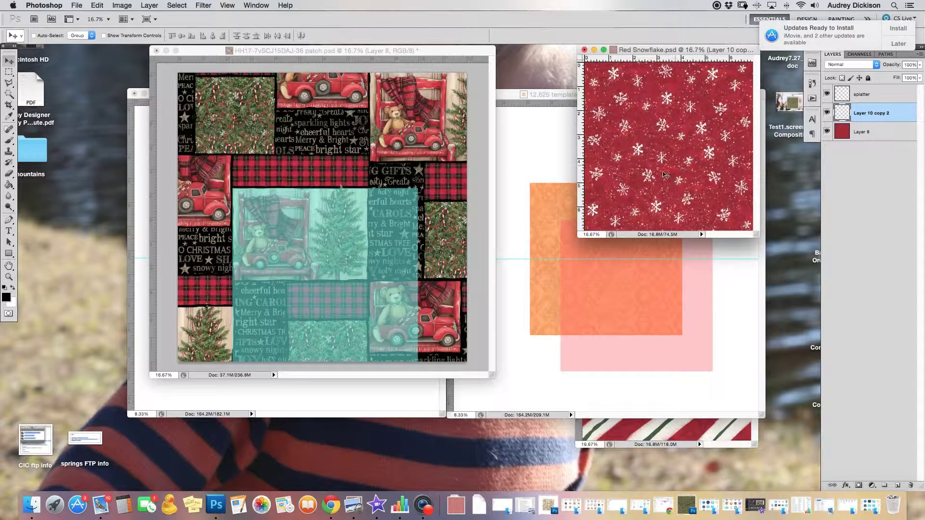
{"action": "left_click", "coordinate": [682, 449]}
{"action": "left_click_drag", "start_coordinate": [641, 261], "coordinate": [493, 209]}
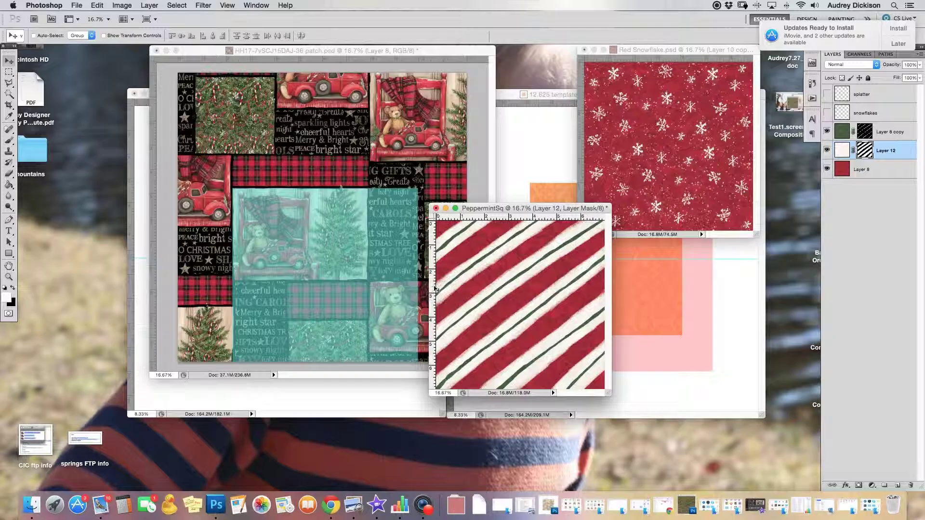
- Hide Layer 8 in the patchwork document and move the PeppermintSq swatch clear of the design
{"action": "left_click", "coordinate": [343, 155]}
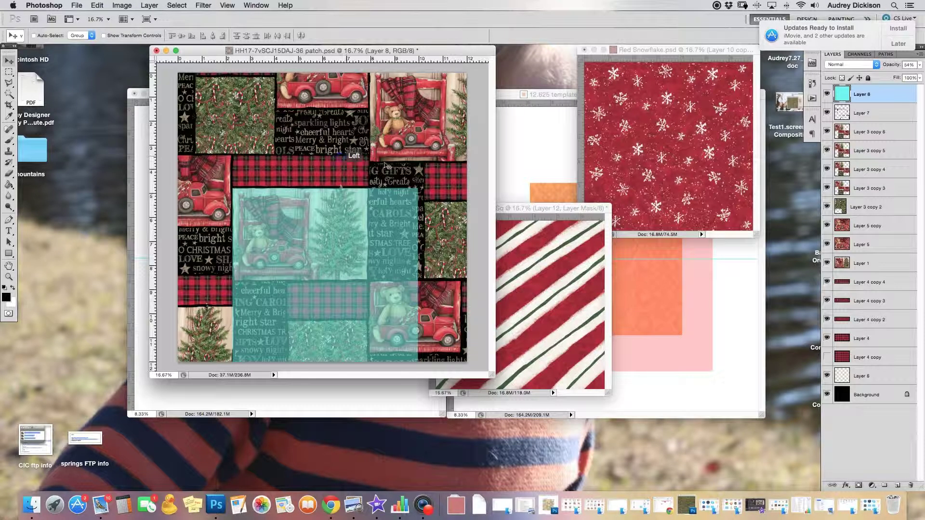
{"action": "left_click", "coordinate": [827, 95]}
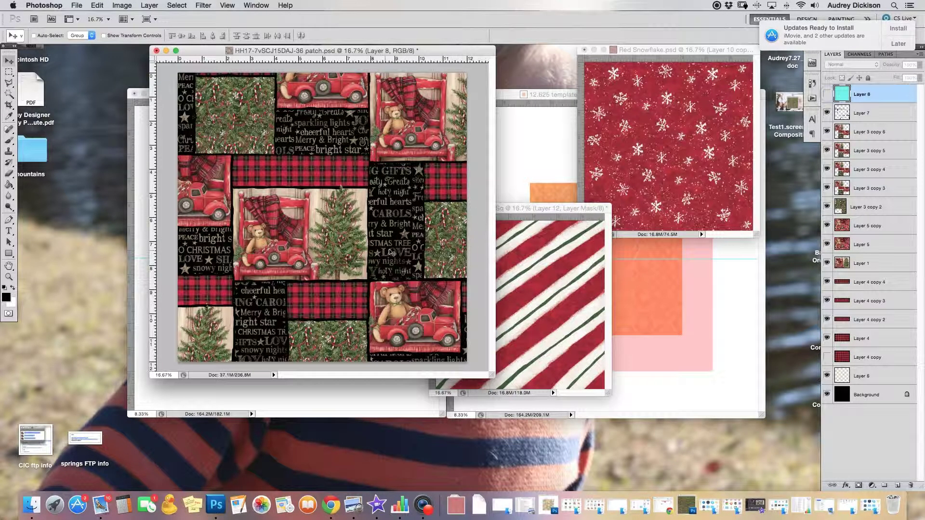
{"action": "left_click", "coordinate": [579, 208]}
{"action": "left_click_drag", "start_coordinate": [578, 209], "coordinate": [660, 257]}
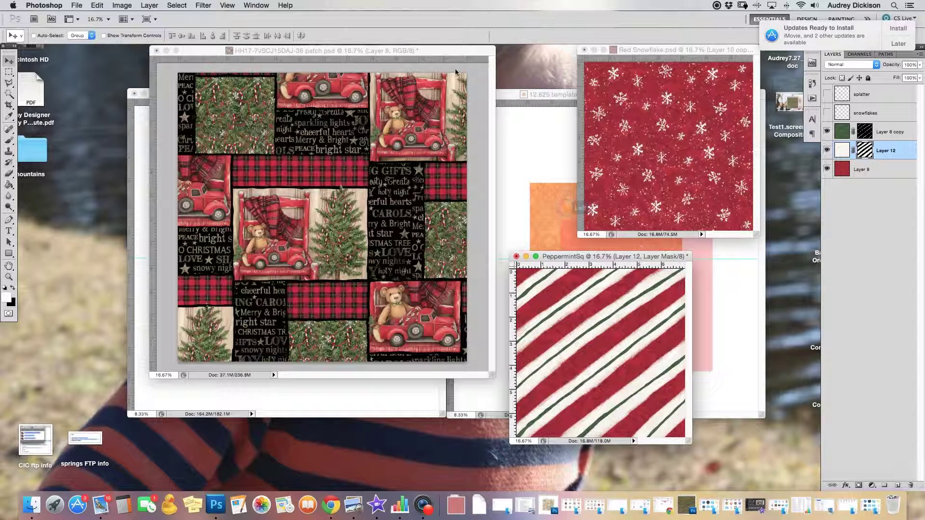
- Bring the 12.625 template forward and delete its 12.625 copy and 1 copy 9 layers
{"action": "left_click_drag", "start_coordinate": [461, 51], "coordinate": [385, 123]}
{"action": "left_click_drag", "start_coordinate": [493, 95], "coordinate": [405, 75]}
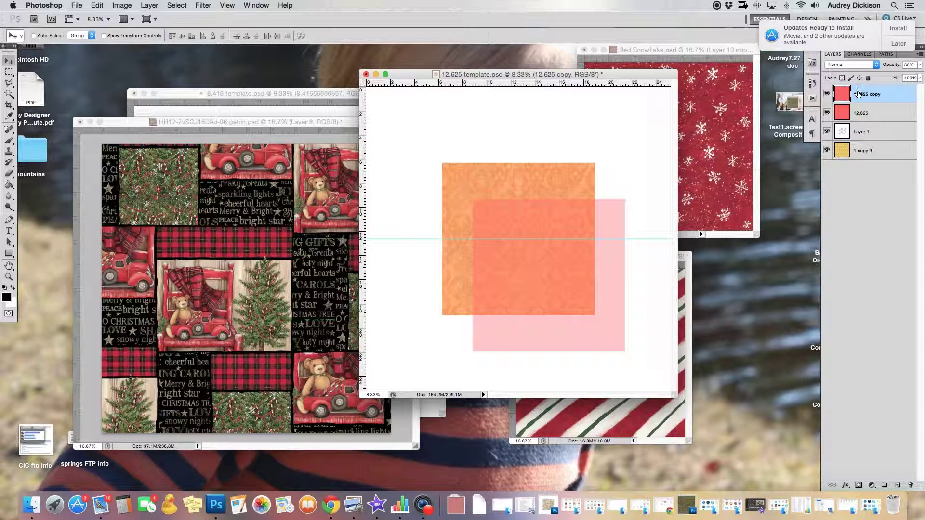
{"action": "left_click_drag", "start_coordinate": [859, 94], "coordinate": [910, 485]}
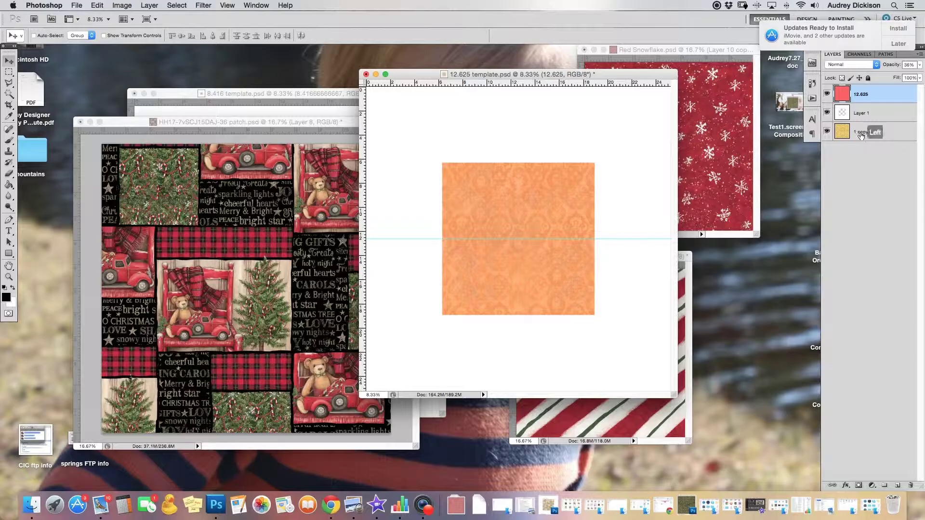
{"action": "left_click", "coordinate": [861, 133]}
{"action": "left_click_drag", "start_coordinate": [881, 139], "coordinate": [910, 485]}
- Save the cleaned 12.625 template as Patch.psd on the Desktop in Photoshop format
{"action": "left_click_drag", "start_coordinate": [435, 74], "coordinate": [414, 68]}
{"action": "left_click", "coordinate": [76, 5]}
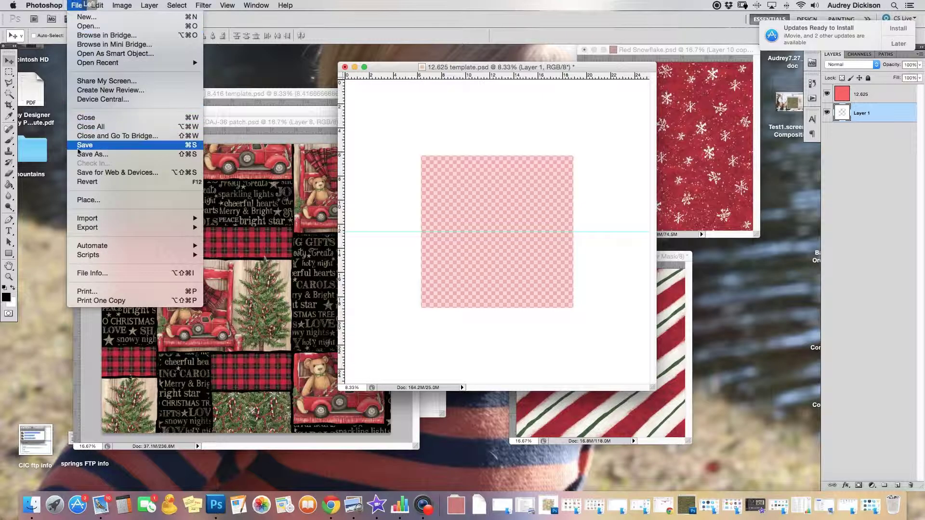
{"action": "left_click", "coordinate": [79, 146]}
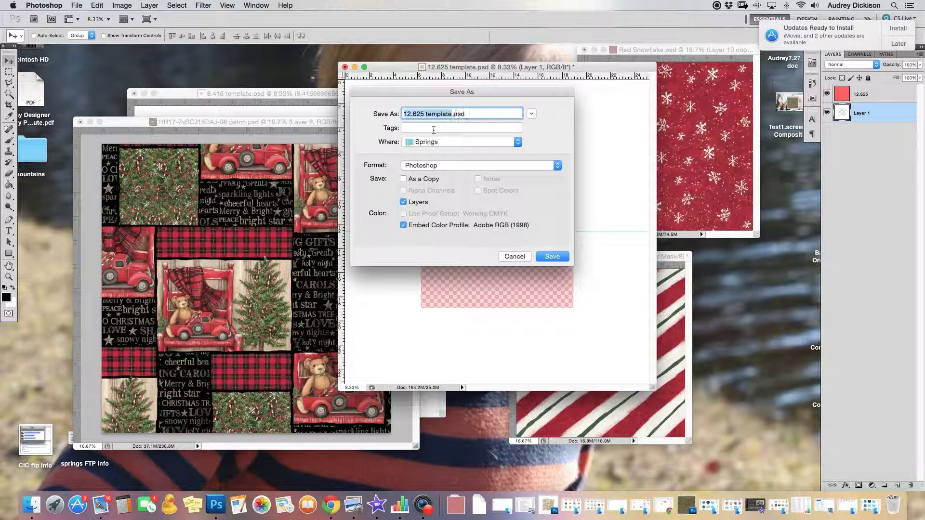
{"action": "type", "text": "Patch"}
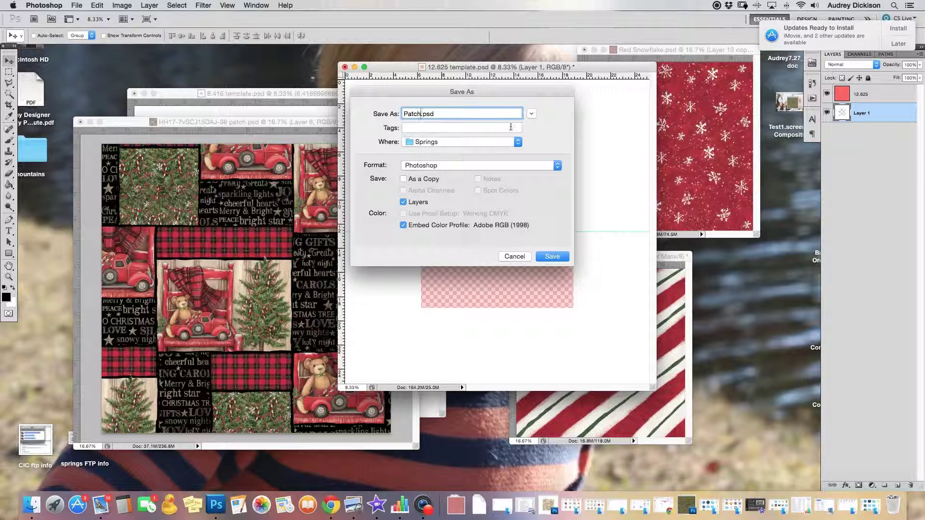
{"action": "left_click", "coordinate": [518, 143]}
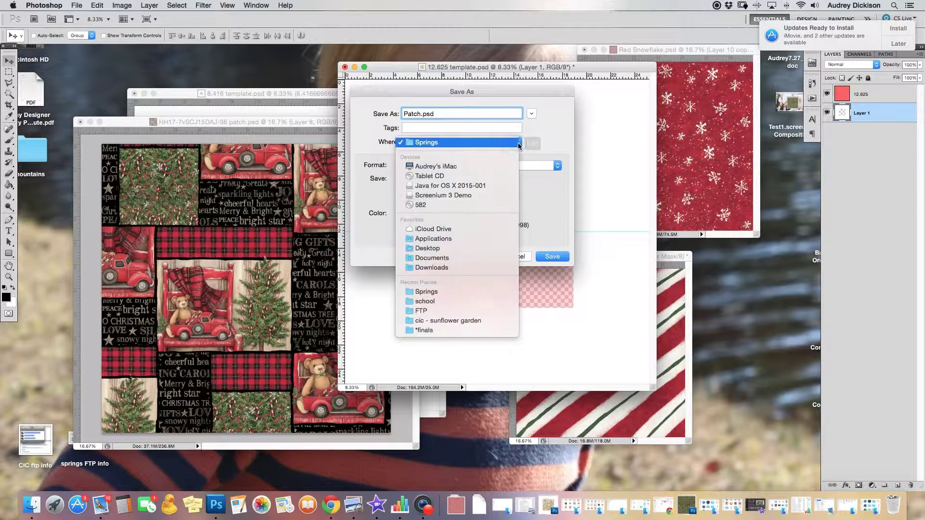
{"action": "left_click", "coordinate": [473, 188]}
{"action": "left_click", "coordinate": [513, 143]}
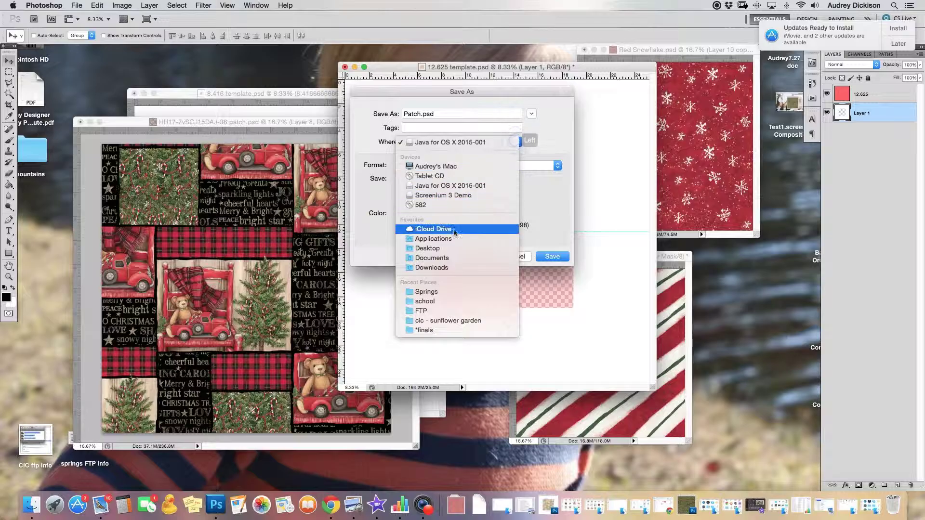
{"action": "left_click", "coordinate": [433, 248]}
{"action": "left_click", "coordinate": [539, 256]}
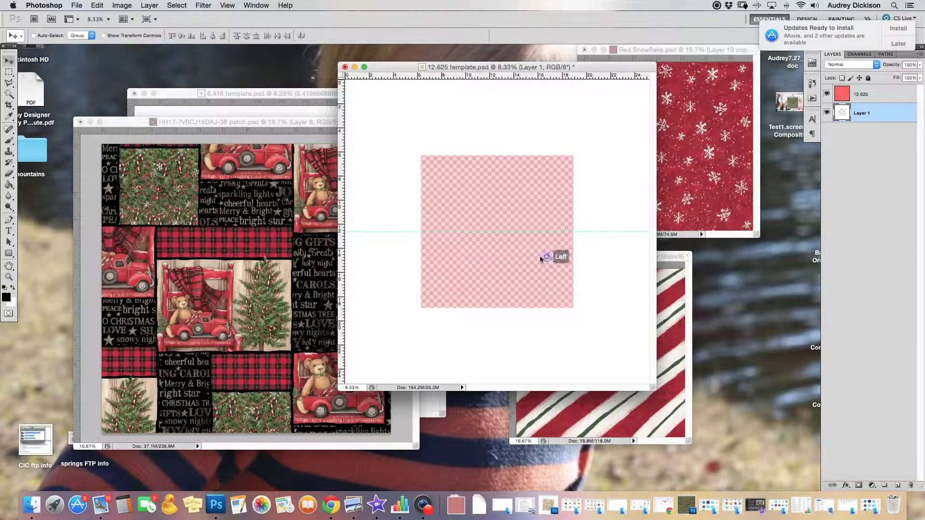
{"action": "left_click", "coordinate": [569, 212]}
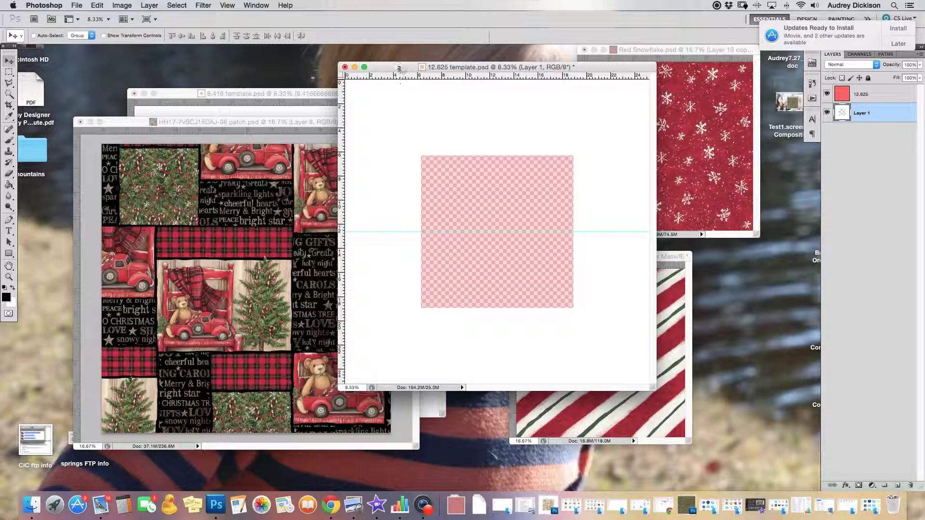
- Copy Layer 7 through Background from the 36 patch document into Patch.psd
{"action": "mouse_move", "coordinate": [399, 69]}
{"action": "left_mouse_down"}
{"action": "mouse_move", "coordinate": [444, 70]}
{"action": "mouse_move", "coordinate": [412, 72]}
{"action": "left_mouse_up"}
{"action": "left_click", "coordinate": [298, 120]}
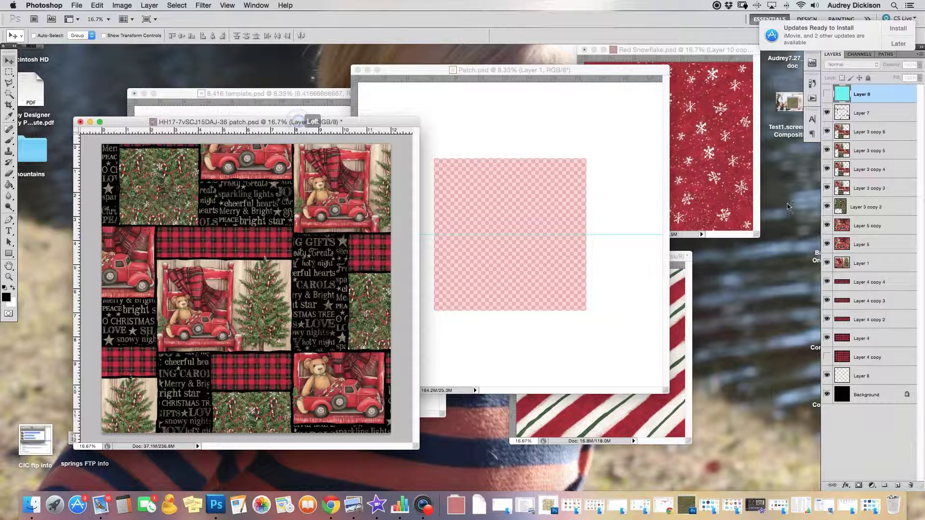
{"action": "left_click", "coordinate": [874, 120]}
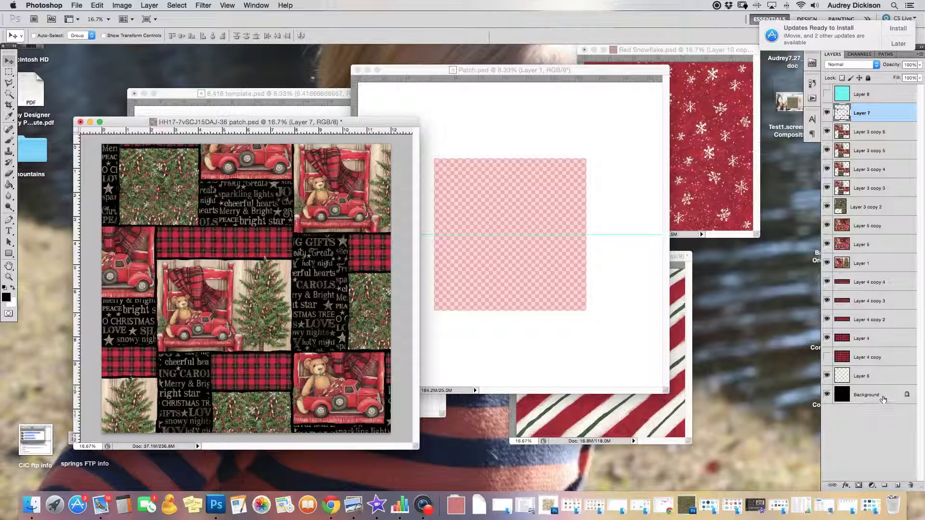
{"action": "left_click", "coordinate": [884, 400], "text": "shift"}
{"action": "left_click_drag", "start_coordinate": [866, 114], "coordinate": [563, 225]}
{"action": "left_click", "coordinate": [552, 279]}
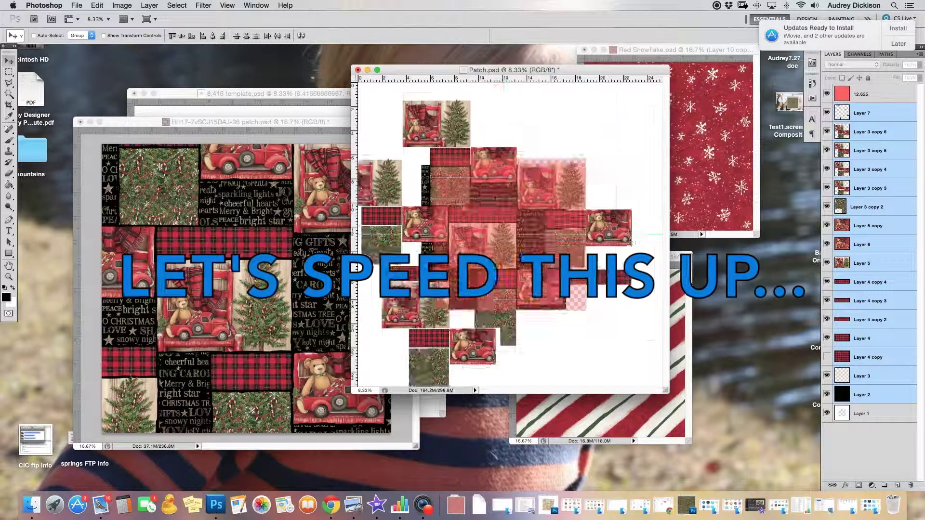
- Commit the transform of the copied patch layers and hide the surplus Layer 3, Layer 4 and Layer 5 copies
{"action": "key", "text": "Return"}
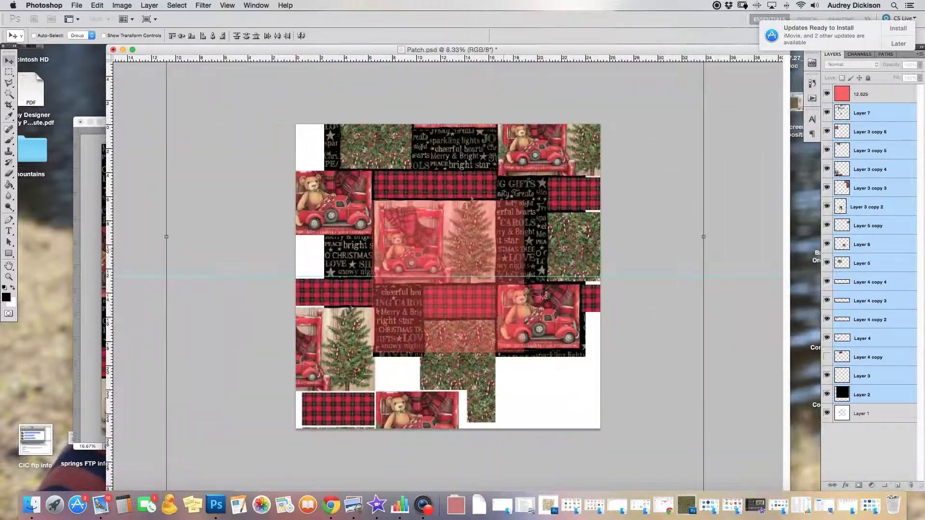
{"action": "left_click", "coordinate": [867, 112]}
{"action": "left_click_drag", "start_coordinate": [827, 112], "coordinate": [827, 169]}
{"action": "left_click", "coordinate": [828, 207]}
{"action": "left_click_drag", "start_coordinate": [827, 263], "coordinate": [828, 320]}
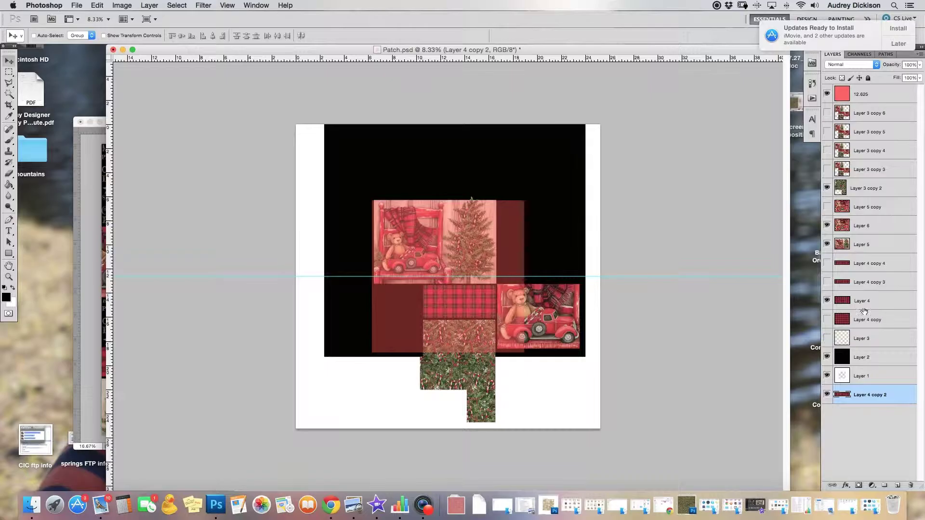
- Put Layer 1 at the top of the stack, hide it, and fill the 12.625 layer with turquoise
{"action": "key", "text": "m"}
{"action": "left_click_drag", "start_coordinate": [863, 226], "coordinate": [829, 96]}
{"action": "left_click", "coordinate": [826, 94]}
{"action": "double_click", "coordinate": [841, 113]}
{"action": "left_click", "coordinate": [423, 239]}
{"action": "key", "text": "g"}
{"action": "key", "text": "v"}
- Nudge the Layer 6 bear-and-truck patch sideways within the turquoise square and lower patch layers in the stacking order
{"action": "left_click", "coordinate": [424, 354], "text": "super"}
{"action": "key", "text": "super+equal"}
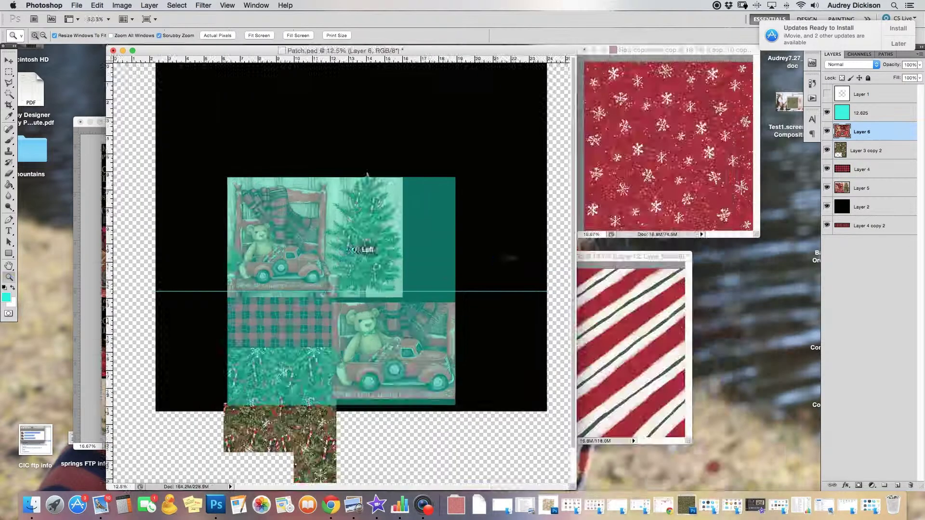
{"action": "key", "text": "Left"}
{"action": "key", "text": "Left"}
{"action": "key", "text": "Left"}
{"action": "key", "text": "super+bracketleft"}
{"action": "left_click", "coordinate": [840, 171], "text": "shift"}
{"action": "key", "text": "super+bracketleft"}
{"action": "left_click", "coordinate": [848, 188]}
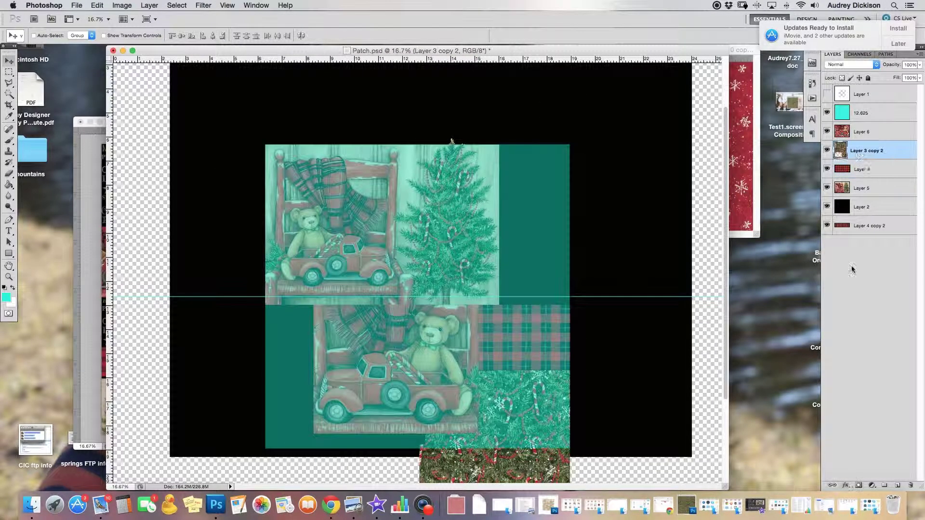
- Rotate the Layer 4 plaid strip upright to fill the column beside the Christmas tree patch
{"action": "key", "text": "super+t"}
{"action": "key", "text": "Escape"}
{"action": "left_click", "coordinate": [98, 5]}
{"action": "mouse_move", "coordinate": [115, 218]}
{"action": "left_click", "coordinate": [252, 314]}
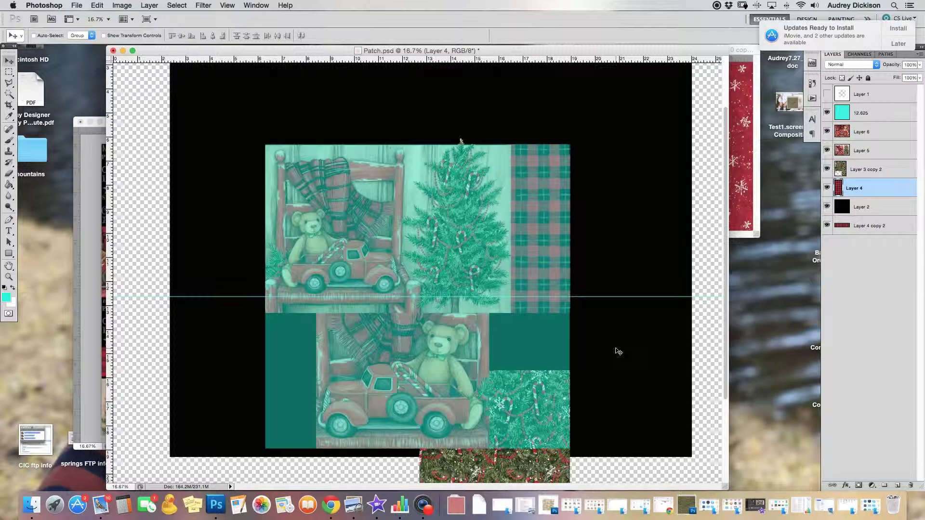
- Copy the Red Snowflake artwork into Patch.psd, stack it below Layer 4 and resize it for the gap beside the bear
{"action": "left_click", "coordinate": [741, 145]}
{"action": "left_click_drag", "start_coordinate": [851, 130], "coordinate": [434, 241]}
{"action": "key", "text": "super+bracketleft"}
{"action": "key", "text": "super+bracketleft"}
{"action": "key", "text": "super+bracketleft"}
{"action": "key", "text": "super+bracketleft"}
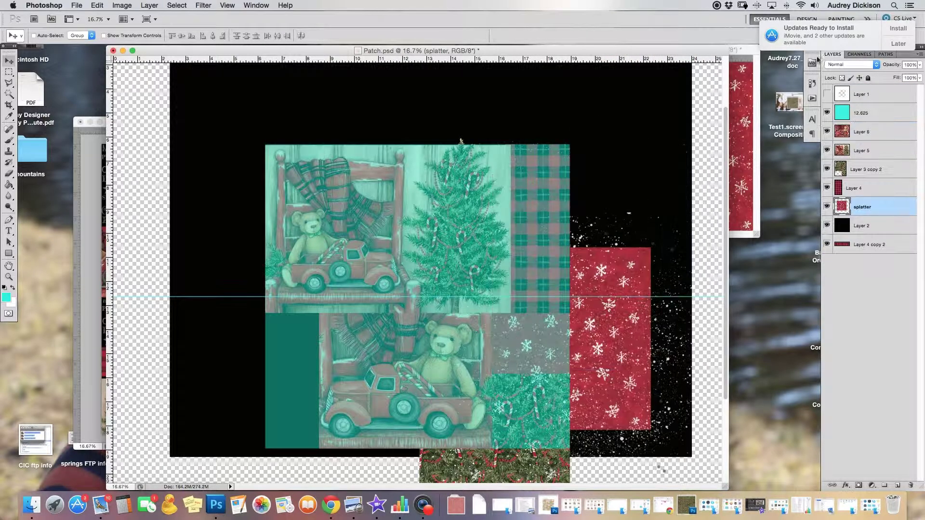
{"action": "key", "text": "super+t"}
{"action": "key", "text": "Return"}
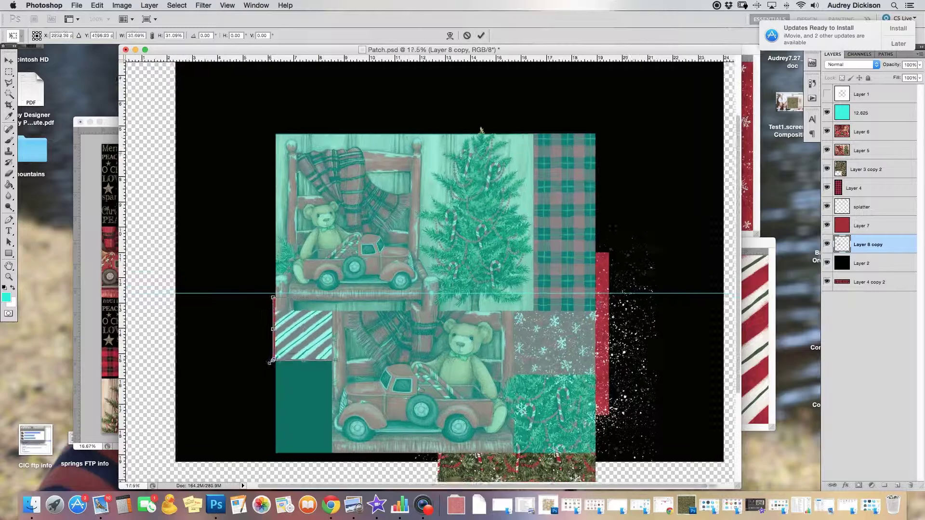
- Hide the turquoise 12.625 square and retouch the patch edges with Clone Stamp strokes sampled from nearby artwork
{"action": "key", "text": "super+equal"}
{"action": "key", "text": "super+equal"}
{"action": "key", "text": "super+equal"}
{"action": "left_click", "coordinate": [827, 113]}
{"action": "key", "text": "b"}
{"action": "key", "text": "super+equal"}
{"action": "key", "text": "super+equal"}
{"action": "key", "text": "super+equal"}
{"action": "key", "text": "super+equal"}
{"action": "key", "text": "s"}
{"action": "left_click", "coordinate": [663, 200], "text": "alt"}
{"action": "mouse_move", "coordinate": [544, 294]}
{"action": "left_mouse_down"}
{"action": "mouse_move", "coordinate": [588, 269]}
{"action": "mouse_move", "coordinate": [688, 295]}
{"action": "left_mouse_up"}
{"action": "scroll", "coordinate": [688, 295], "scroll_direction": "right", "scroll_amount": 5}
{"action": "left_click_drag", "start_coordinate": [415, 424], "coordinate": [377, 443]}
{"action": "left_click_drag", "start_coordinate": [578, 302], "coordinate": [702, 285]}
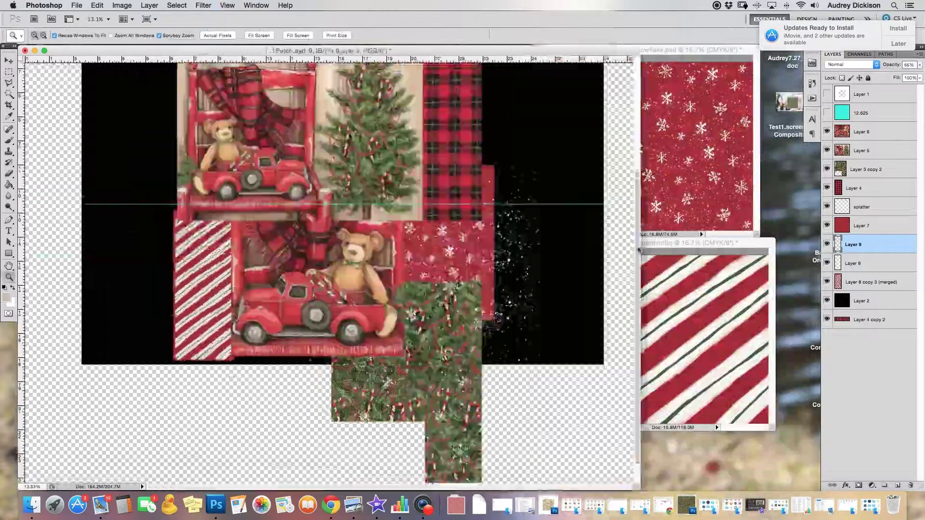
- Position layer1 copy with Free Transform at X 3787.5 and Y 7576.5
{"action": "left_click", "coordinate": [861, 324]}
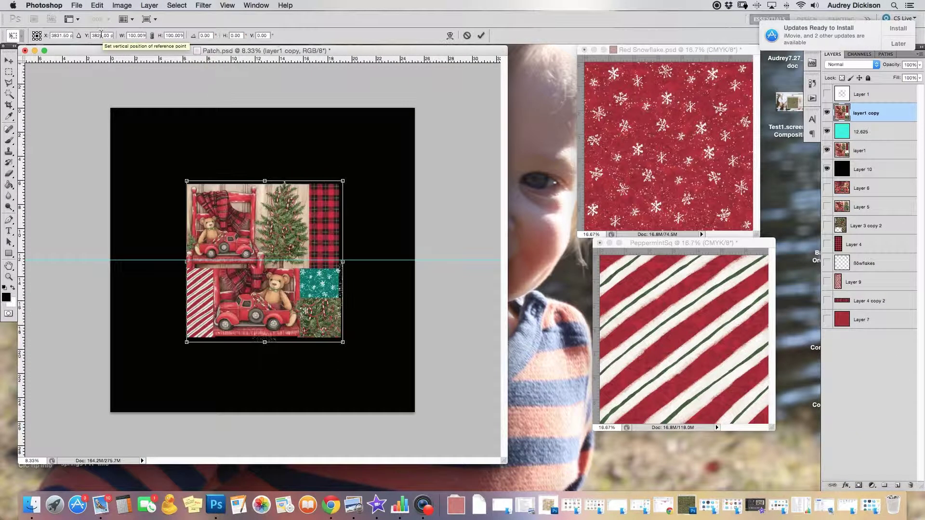
{"action": "left_click_drag", "start_coordinate": [46, 36], "coordinate": [43, 36]}
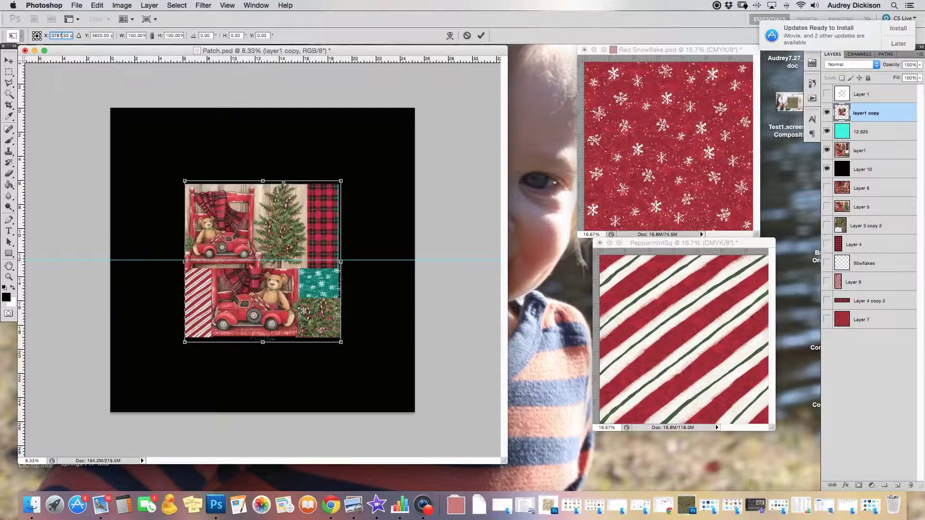
{"action": "left_click", "coordinate": [110, 35]}
{"action": "type", "text": "7576.5"}
{"action": "key", "text": "Return"}
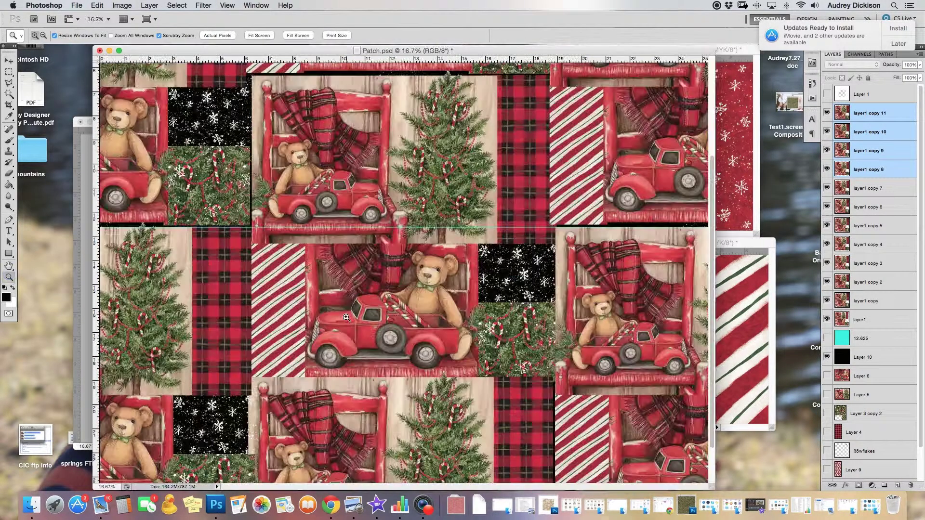
- Toggle the topmost layer1 copy and examine the seams between the repeated tiles up close
{"action": "left_click", "coordinate": [869, 320]}
{"action": "left_click", "coordinate": [827, 113]}
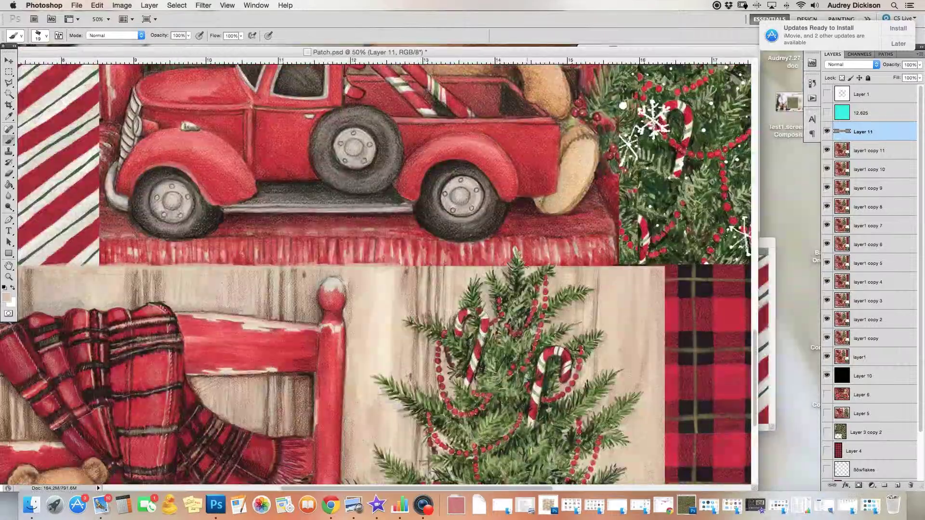
{"action": "scroll", "coordinate": [755, 385], "scroll_direction": "down", "scroll_amount": 4}
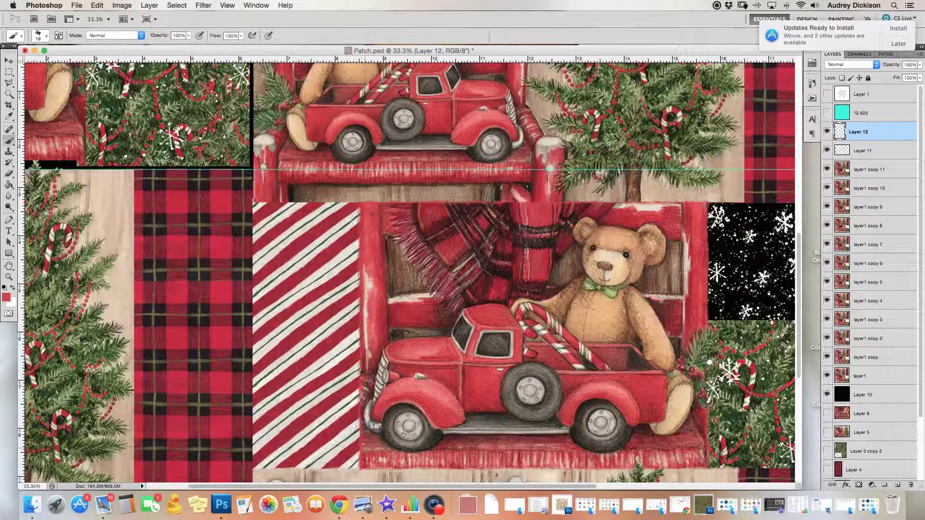
- Brush over the seams along the red chair beside the snowflake patch on Layer 12 and sample artwork for cloning
{"action": "left_click", "coordinate": [268, 175]}
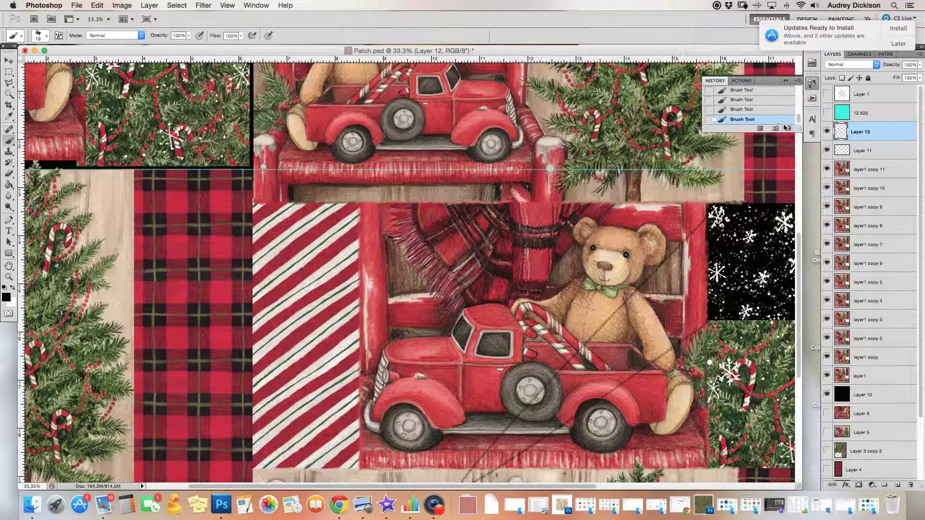
{"action": "mouse_move", "coordinate": [734, 203]}
{"action": "left_mouse_down"}
{"action": "mouse_move", "coordinate": [573, 202]}
{"action": "mouse_move", "coordinate": [688, 320]}
{"action": "left_mouse_up"}
{"action": "left_click_drag", "start_coordinate": [696, 202], "coordinate": [696, 289]}
{"action": "left_click", "coordinate": [717, 228], "text": "alt"}
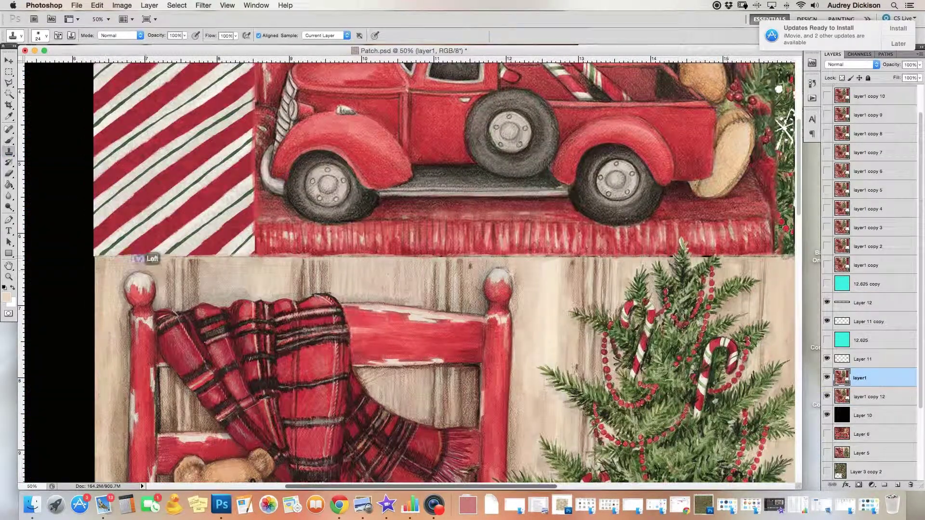
{"action": "scroll", "coordinate": [551, 288], "scroll_direction": "right", "scroll_amount": 5}
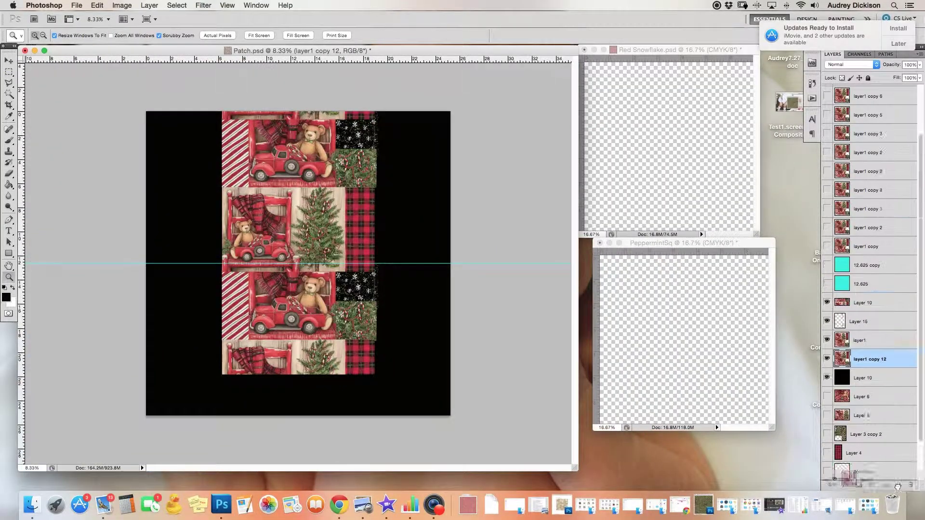
- Move the layer1 copy 12 artwork downward and toggle Layer 17 to compare the horizontal join
{"action": "key", "text": "v"}
{"action": "left_click_drag", "start_coordinate": [327, 245], "coordinate": [312, 348]}
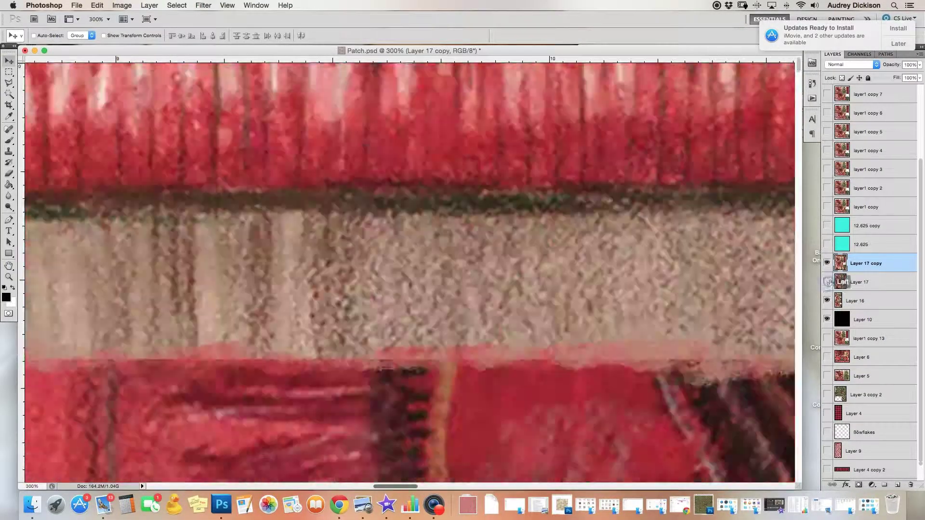
{"action": "left_click", "coordinate": [827, 284]}
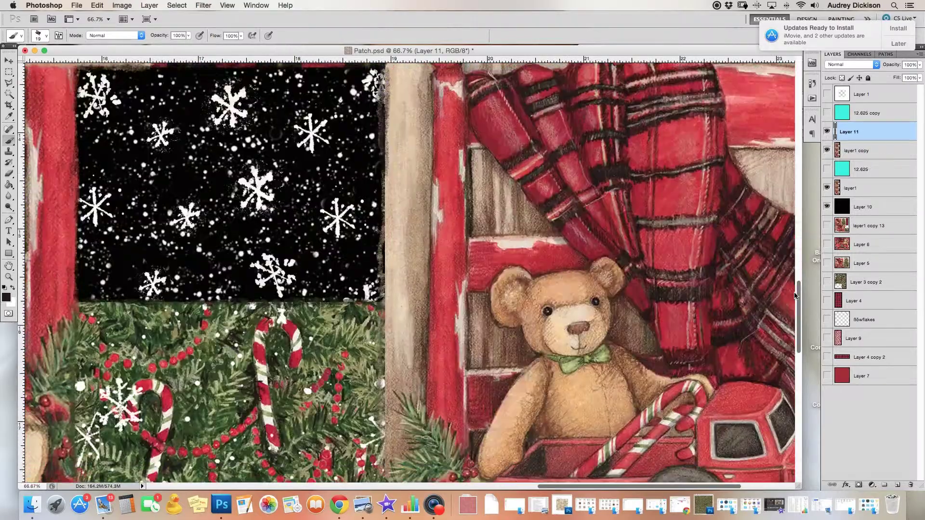
- Inspect the vertical join beside the snowflake patch and toggle Layer 11 copy to compare the repeat
{"action": "left_click_drag", "start_coordinate": [795, 295], "coordinate": [798, 383]}
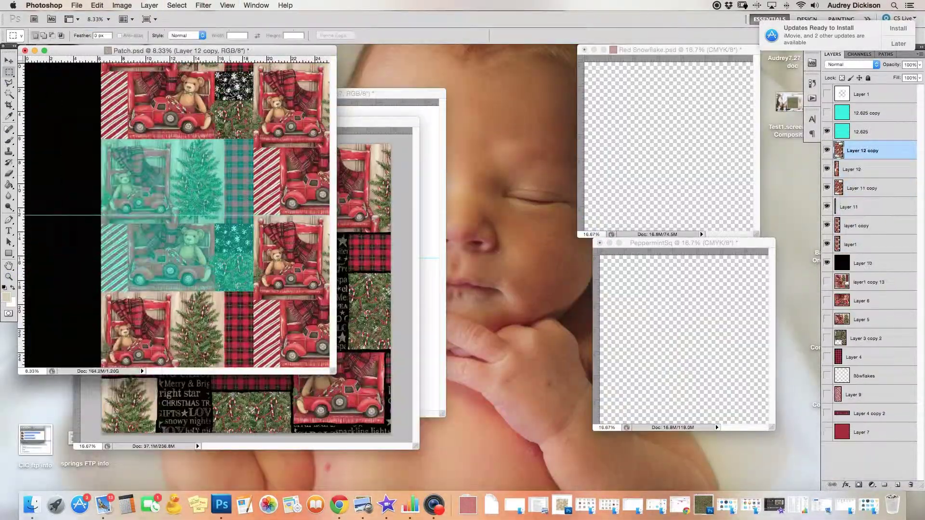
{"action": "left_click", "coordinate": [828, 188]}
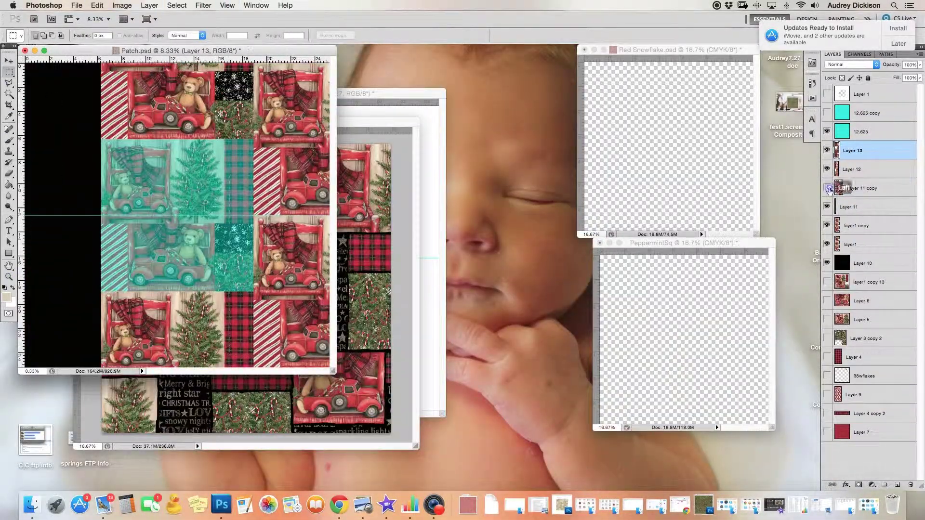